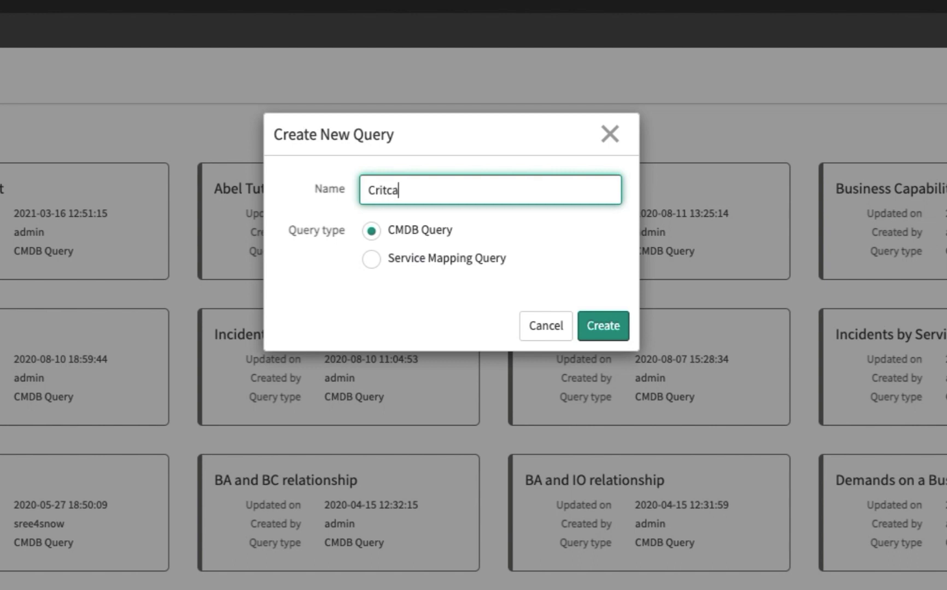
Name the new CMDB query "Critical Application Services" and create it
text(l App)
key(BackSpace)
key(BackSpace)
key(BackSpace)
key(BackSpace)
text(tion Services)
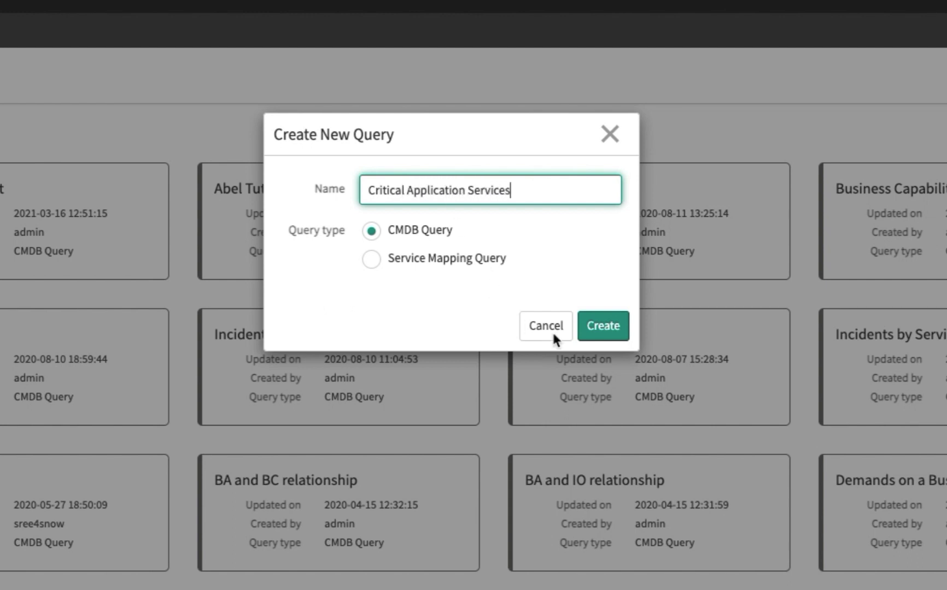
click(601, 331)
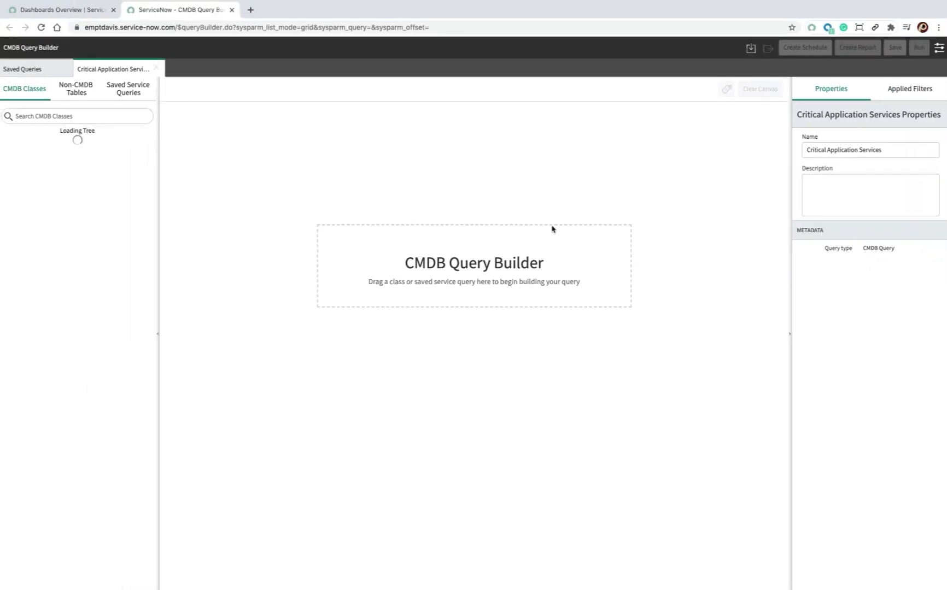
Search the CMDB classes for "Application Service" and place the Application Service class on the empty canvas as the starting node
click(63, 117)
text(A)
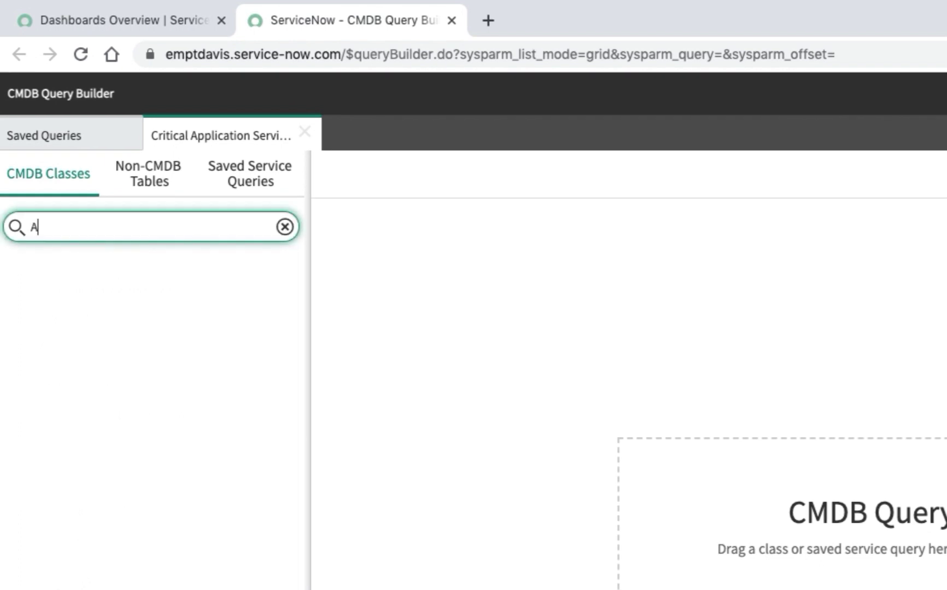
text(pplicatio)
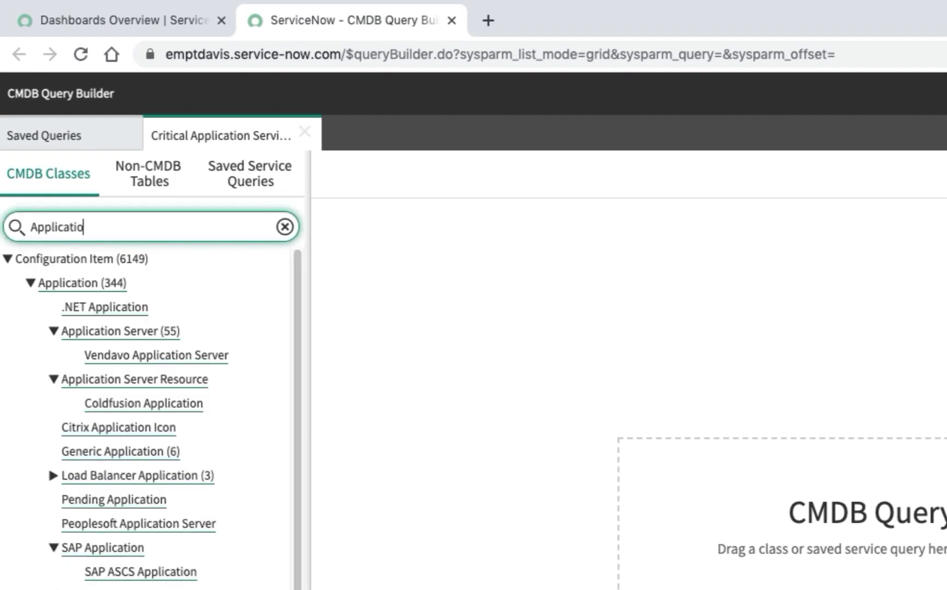
text(n Services)
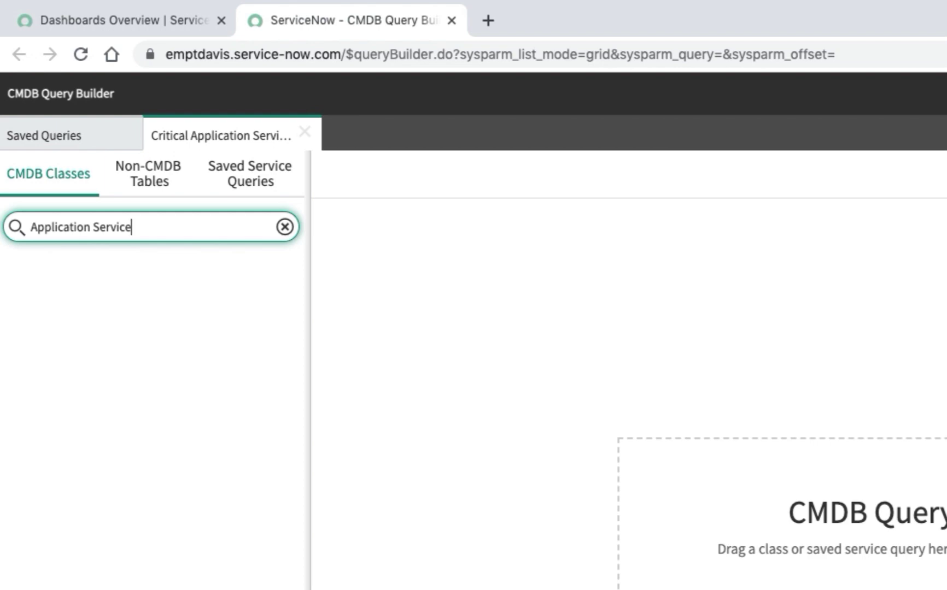
drag(109, 307, 463, 411)
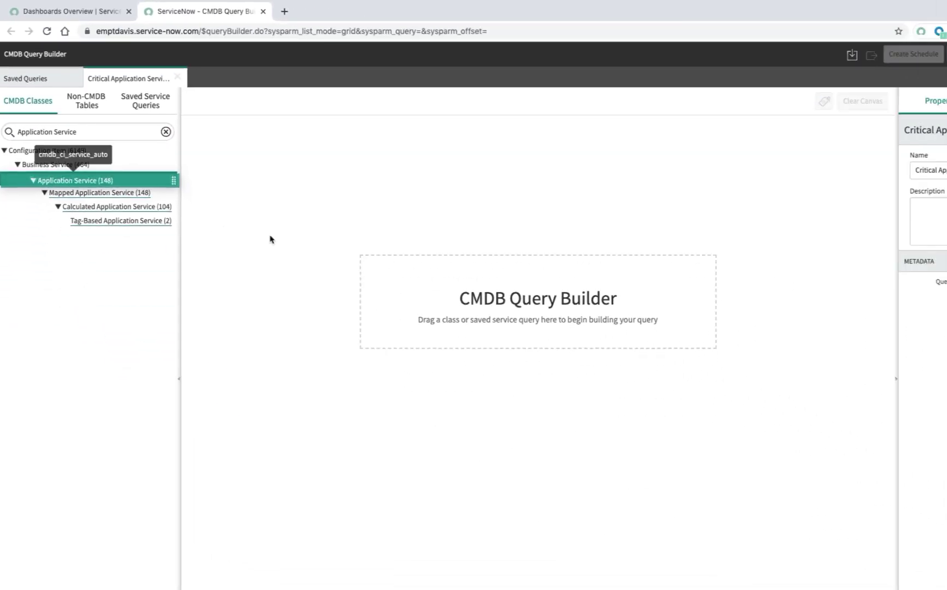
drag(270, 237, 352, 276)
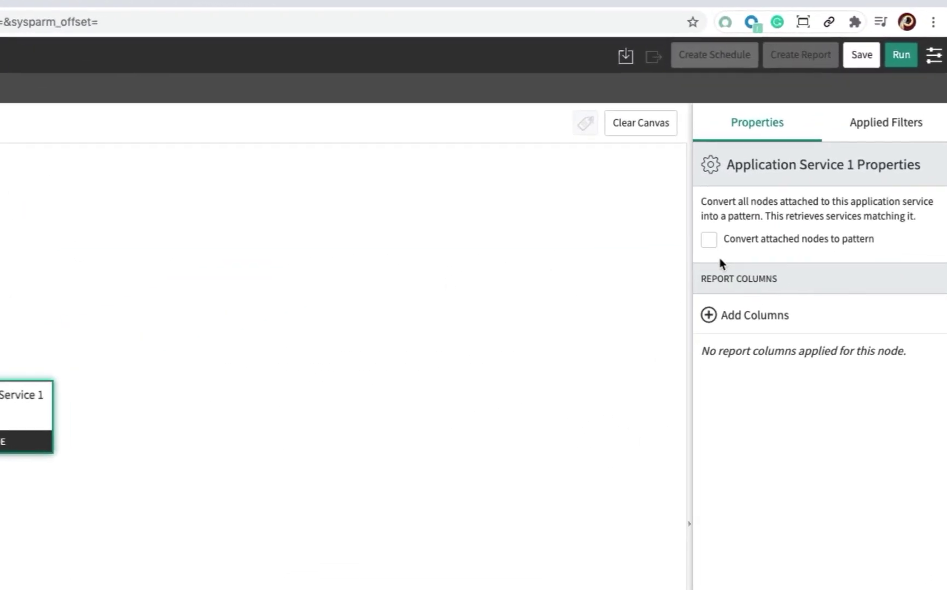
Convert the Application Service node's attached nodes to a pattern and add Business criticality as a report column
click(710, 243)
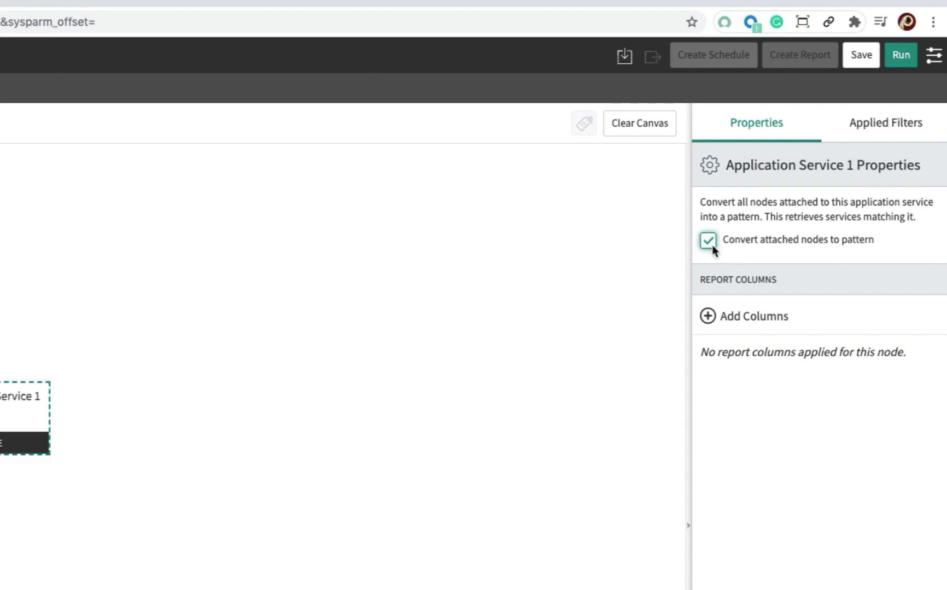
click(752, 328)
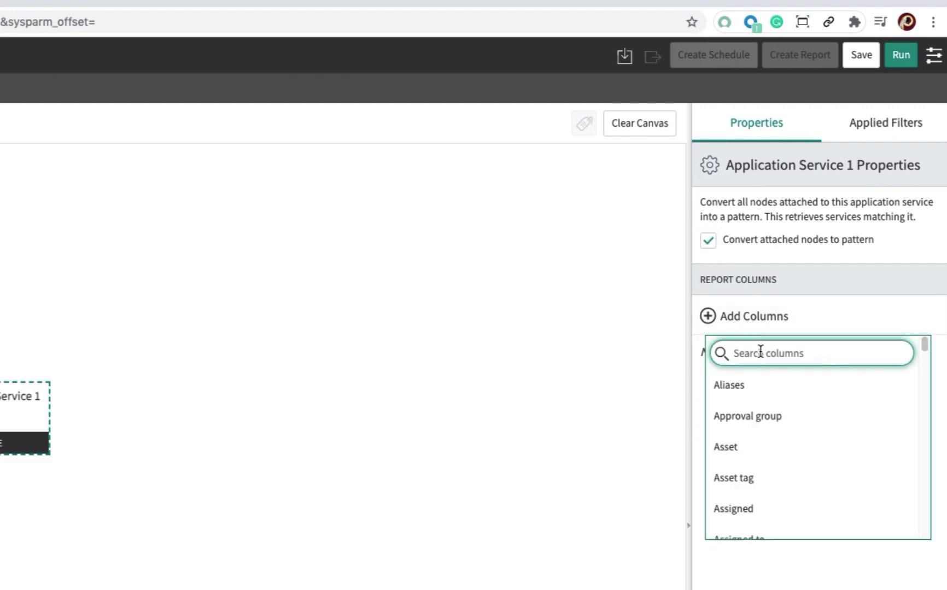
text(cri)
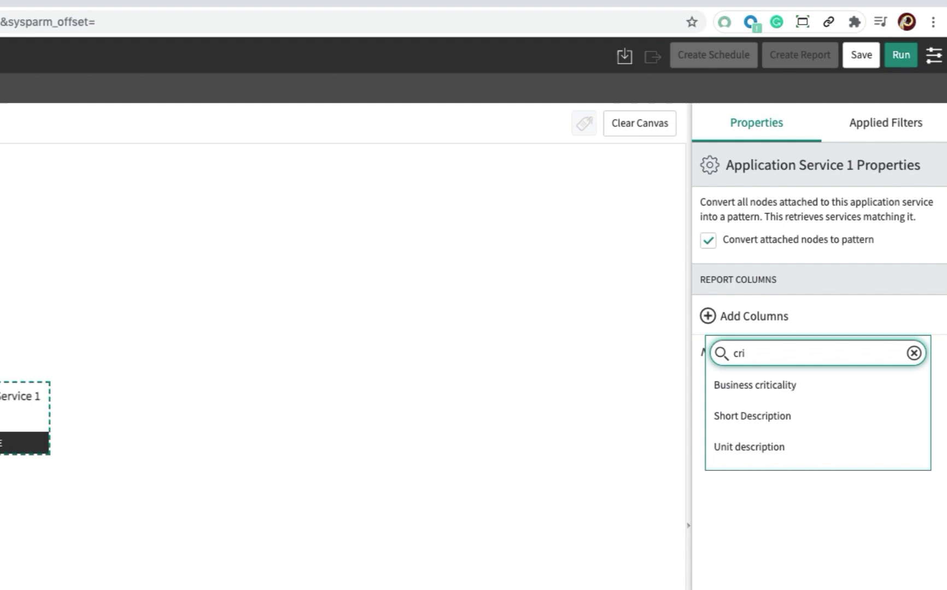
click(787, 395)
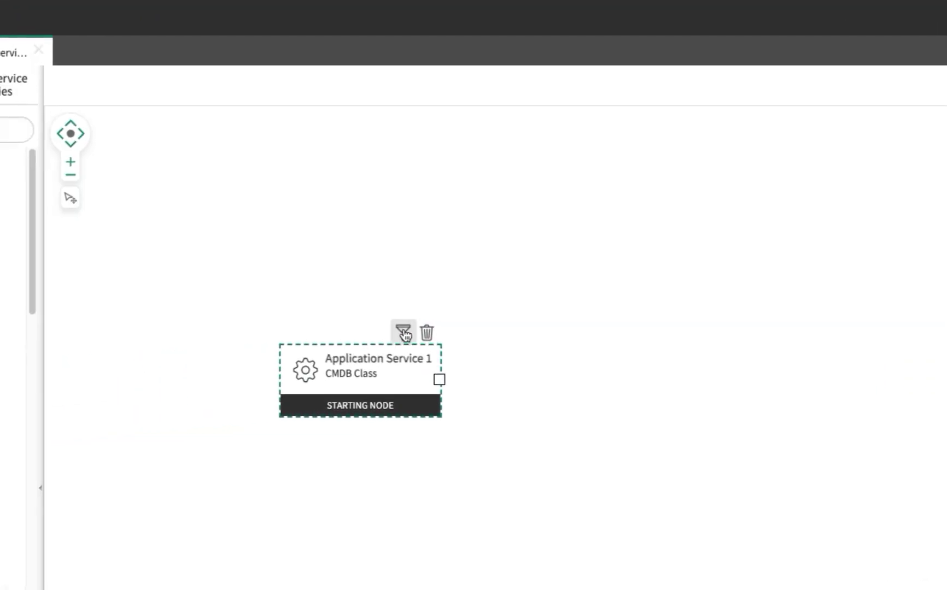
Filter the Application Service 1 node on Business criticality with the value 1 - most critical
click(405, 331)
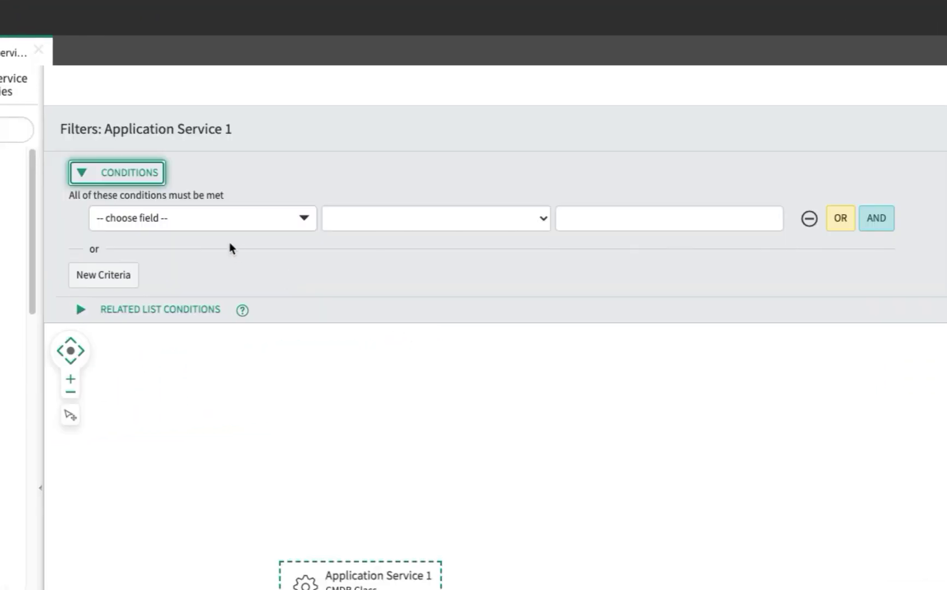
click(186, 218)
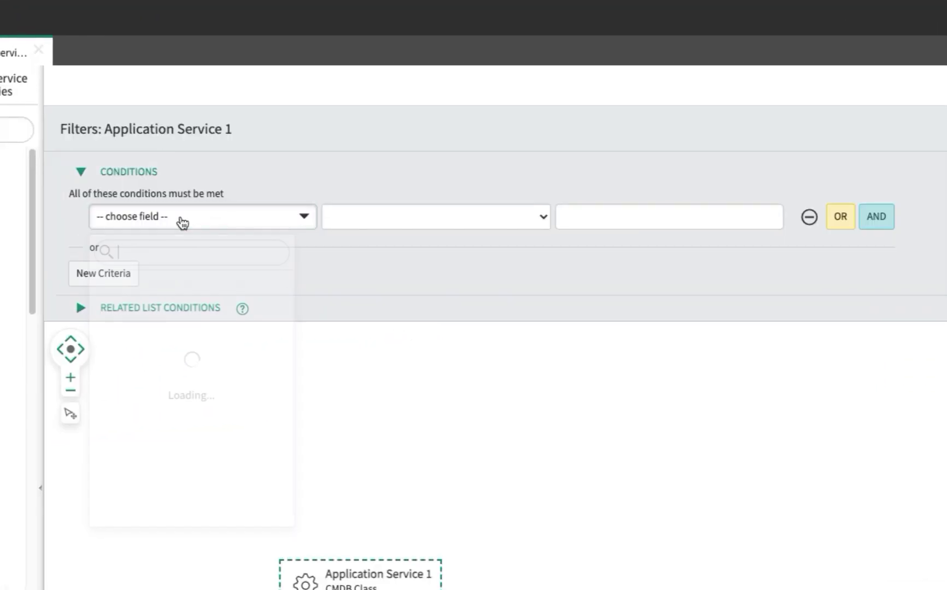
text(cri)
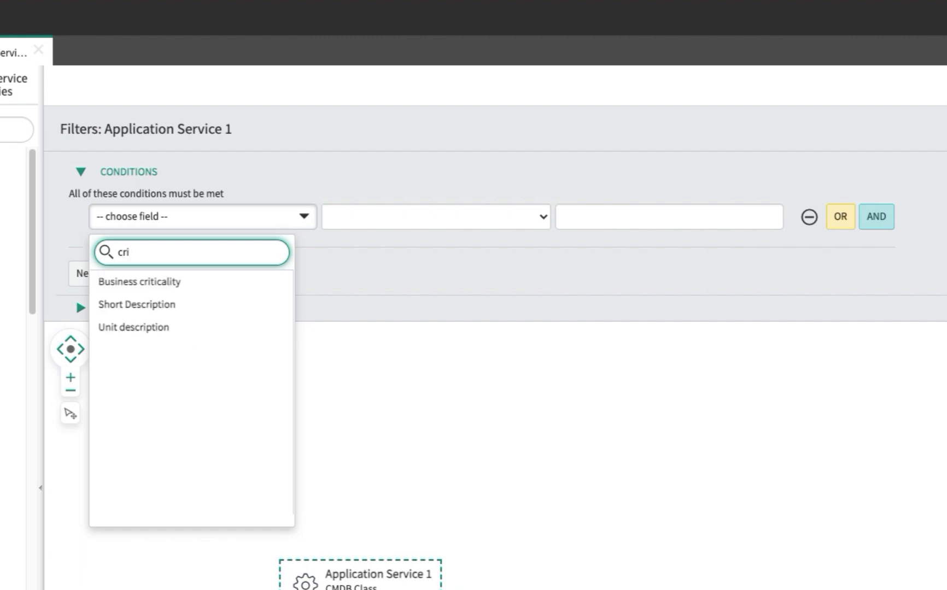
click(177, 282)
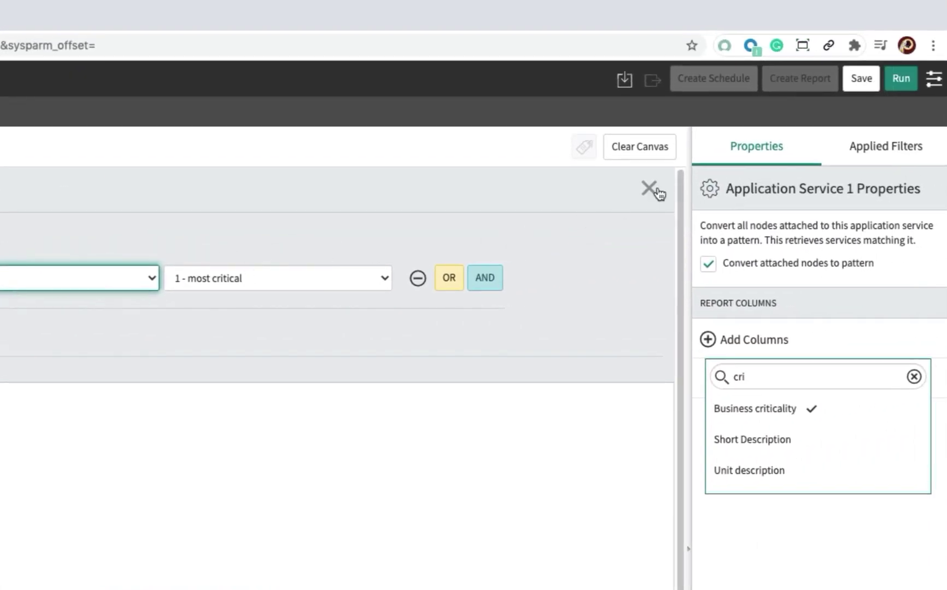
Save the Critical Application Services query and run it, dismissing the save notification
click(864, 81)
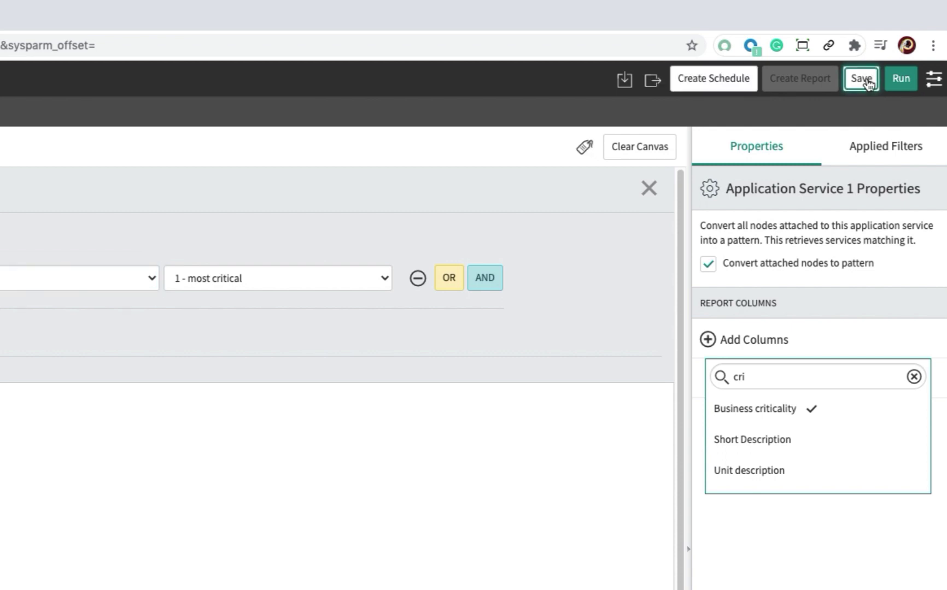
click(902, 80)
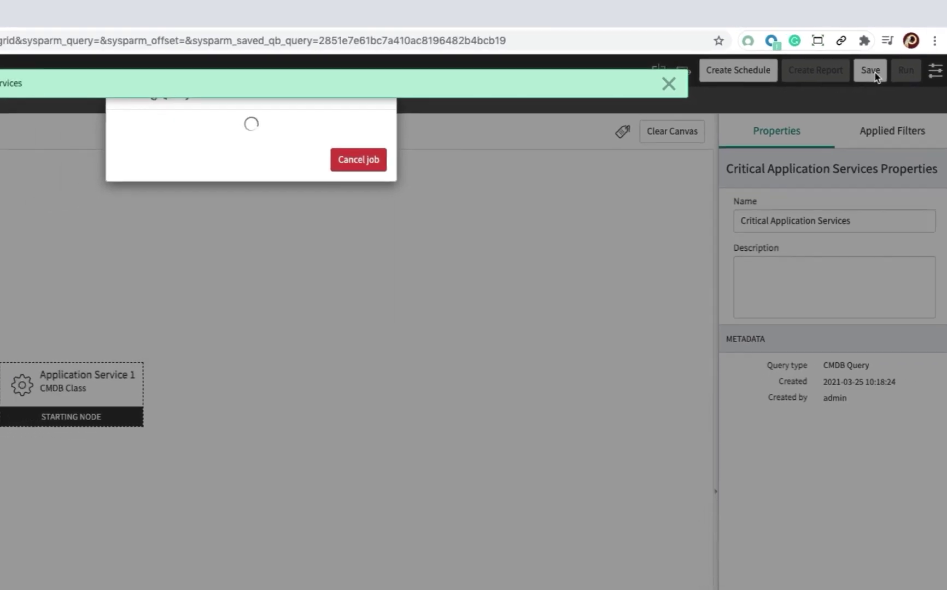
click(668, 84)
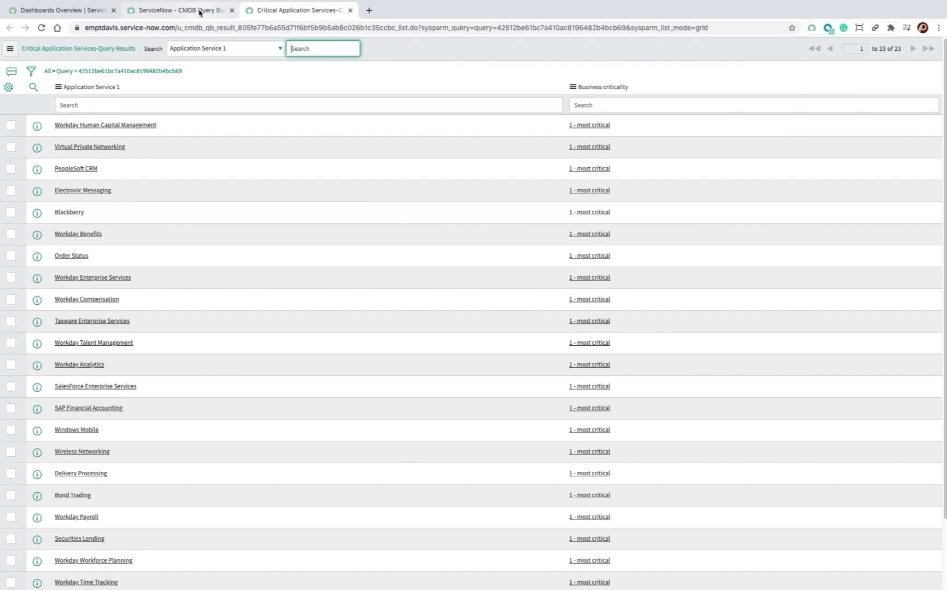
Return to the query canvas, find the Incident table among the non-CMDB tables and place it below the Application Service node
click(270, 14)
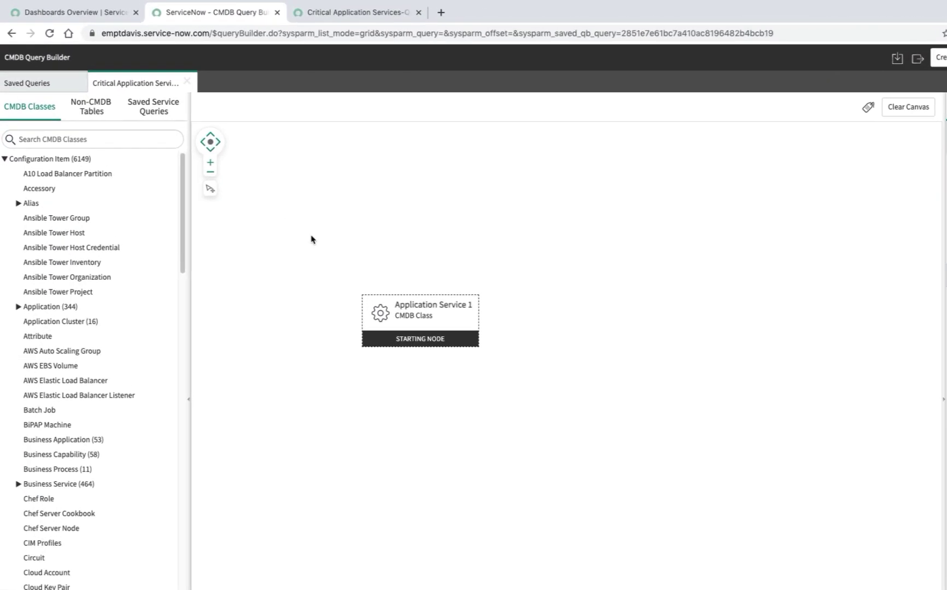
click(74, 93)
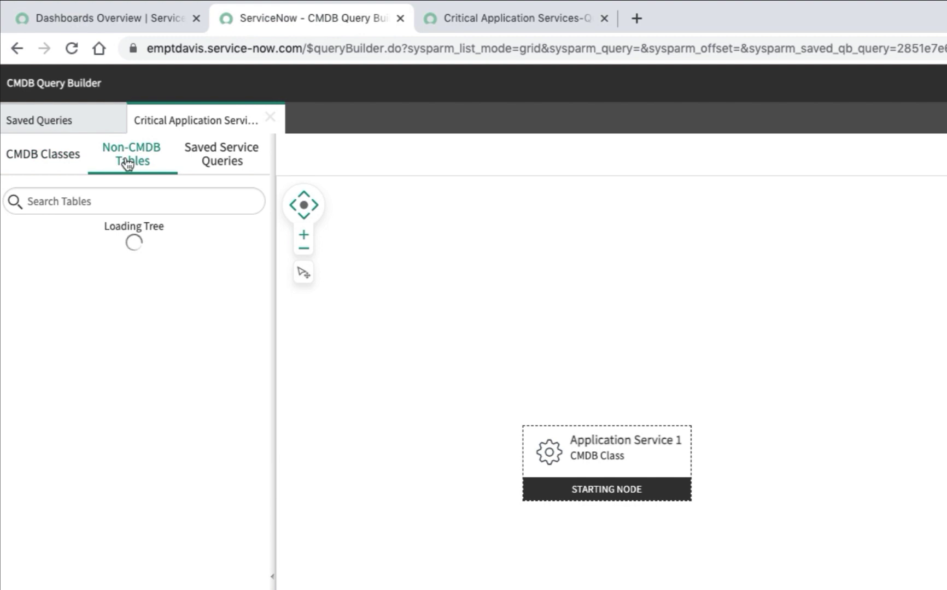
click(139, 202)
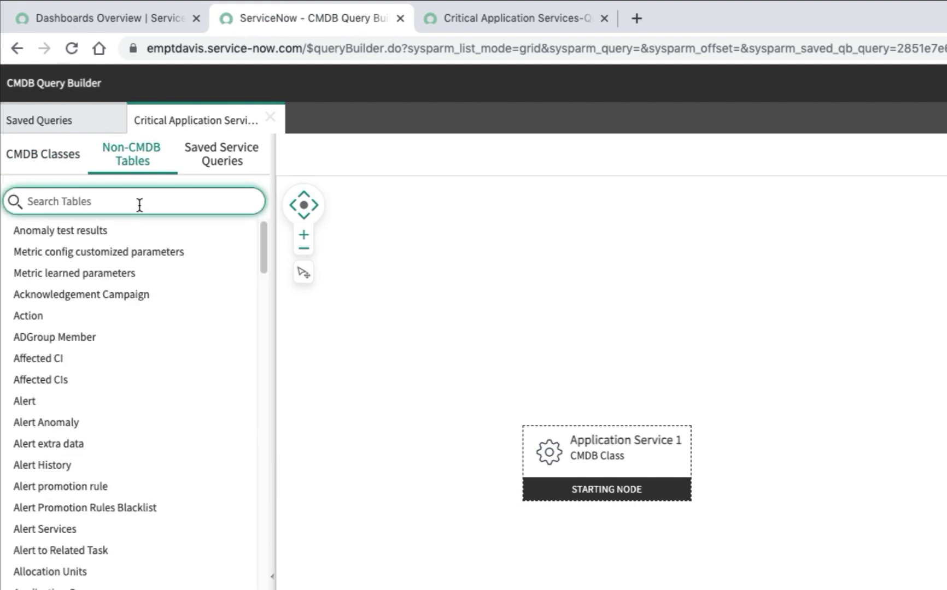
text(Incident)
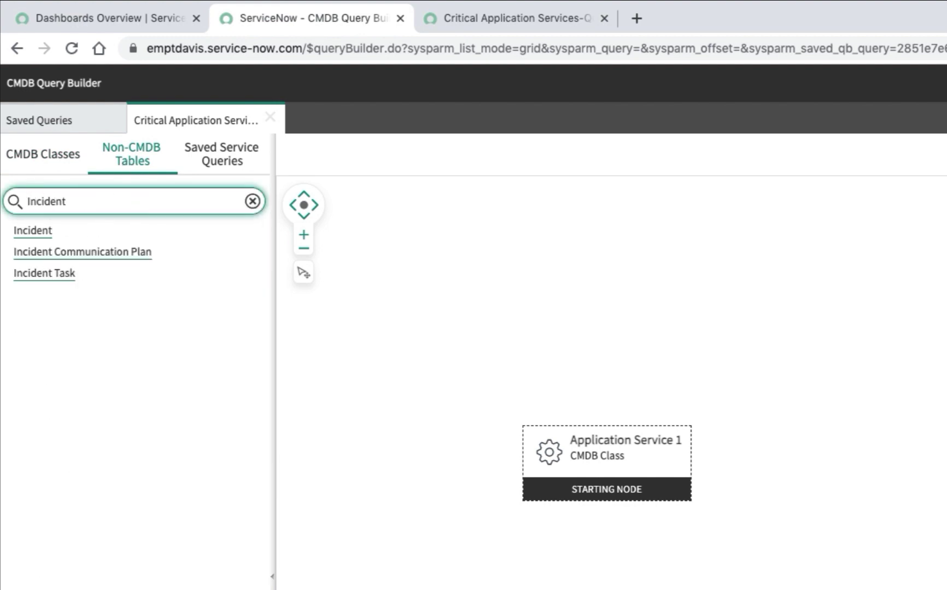
drag(90, 233, 575, 345)
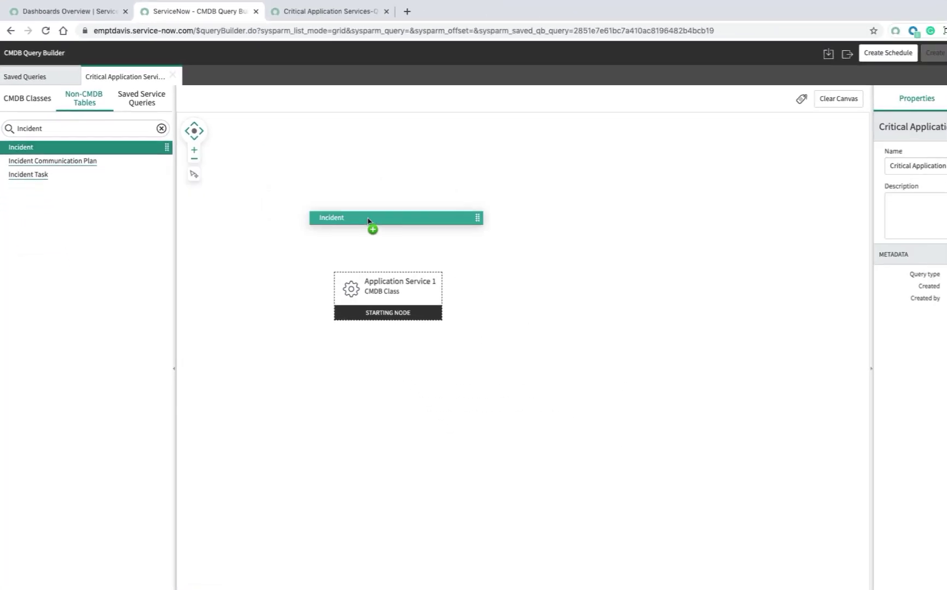
drag(367, 220, 465, 336)
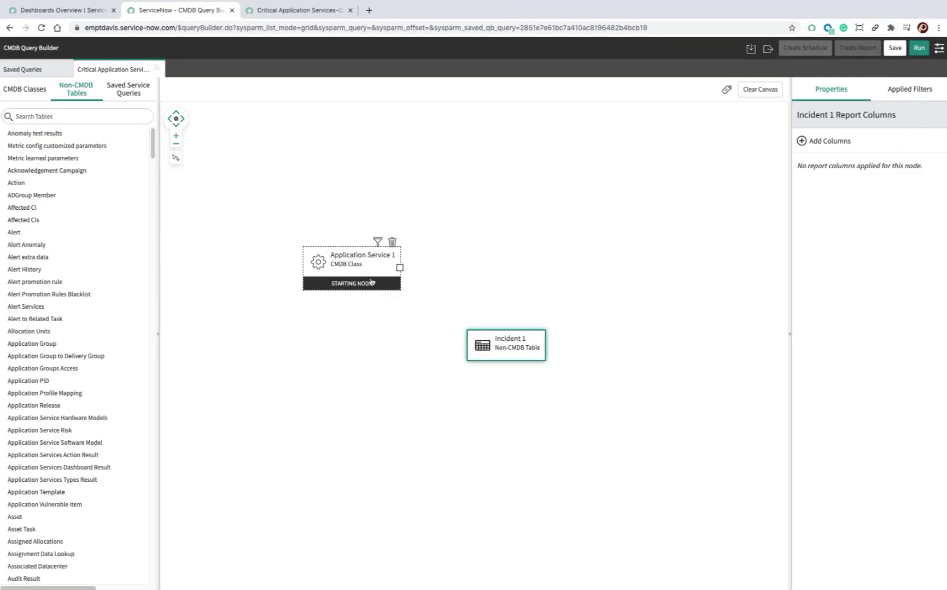
Reposition the Application Service 1 and Incident 1 nodes and connect Application Service 1 to Incident 1
drag(398, 266, 361, 230)
drag(528, 355, 472, 330)
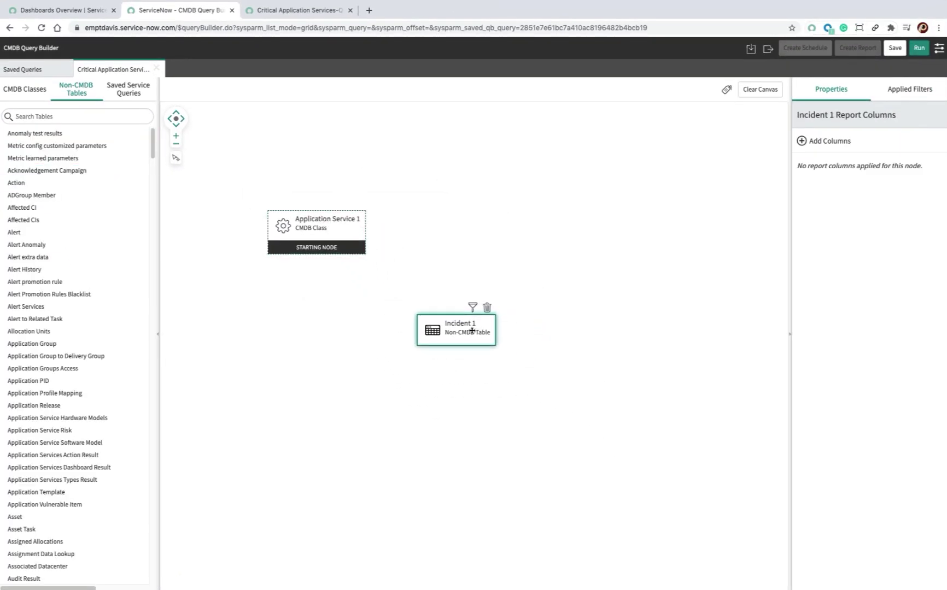
mouse_move(365, 235)
drag(365, 232, 421, 333)
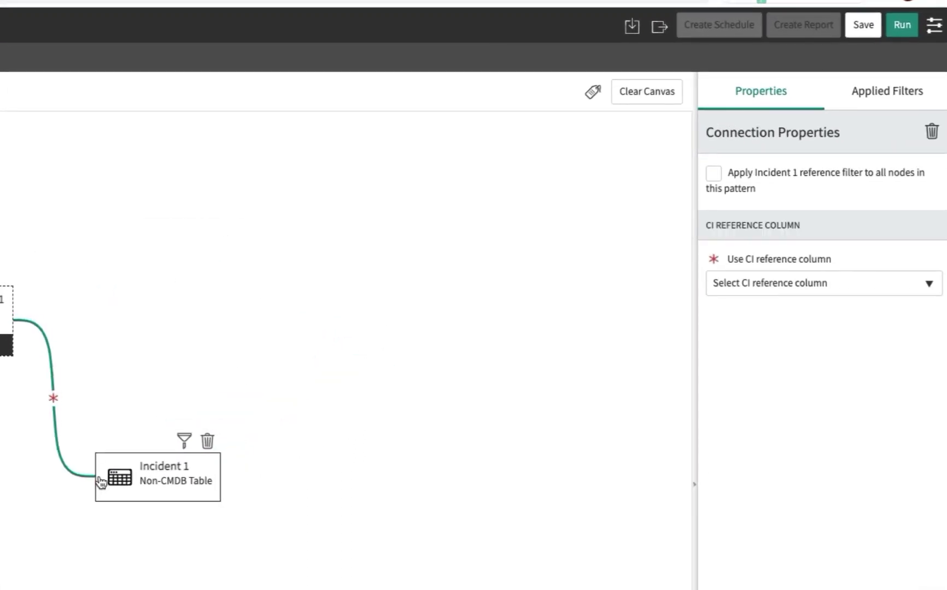
Apply the Incident 1 reference filter to all nodes in the pattern, using Configuration item as the CI reference column
click(714, 174)
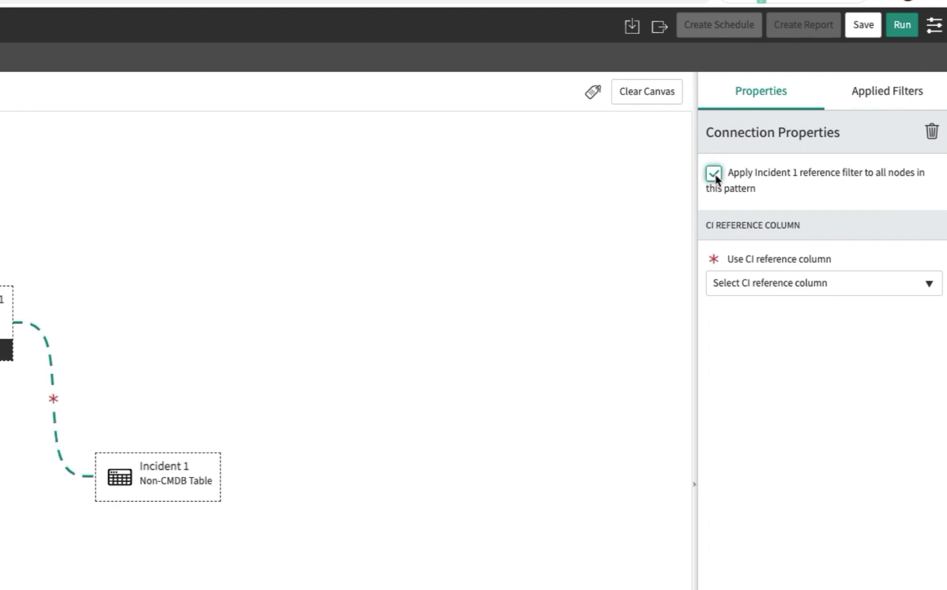
click(775, 284)
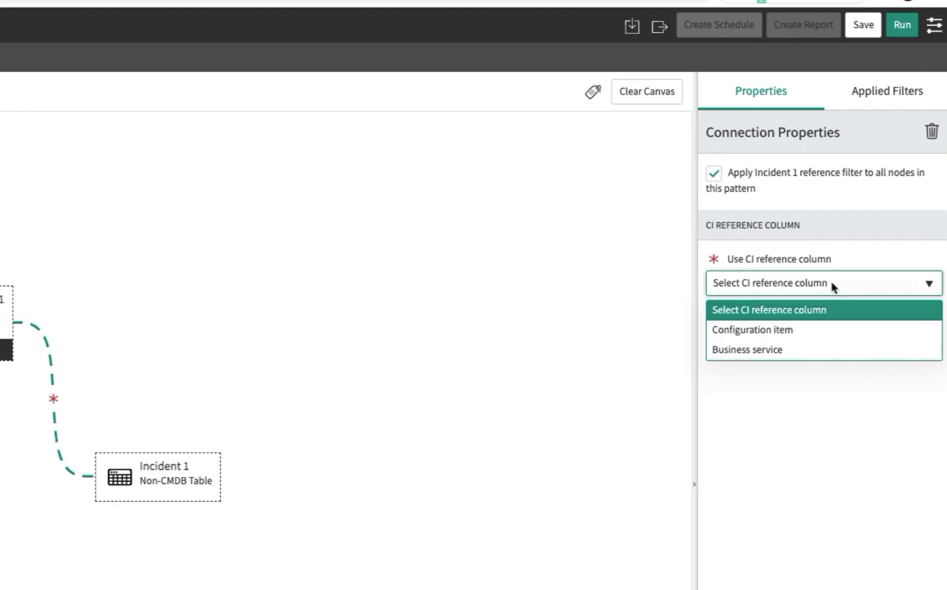
click(806, 331)
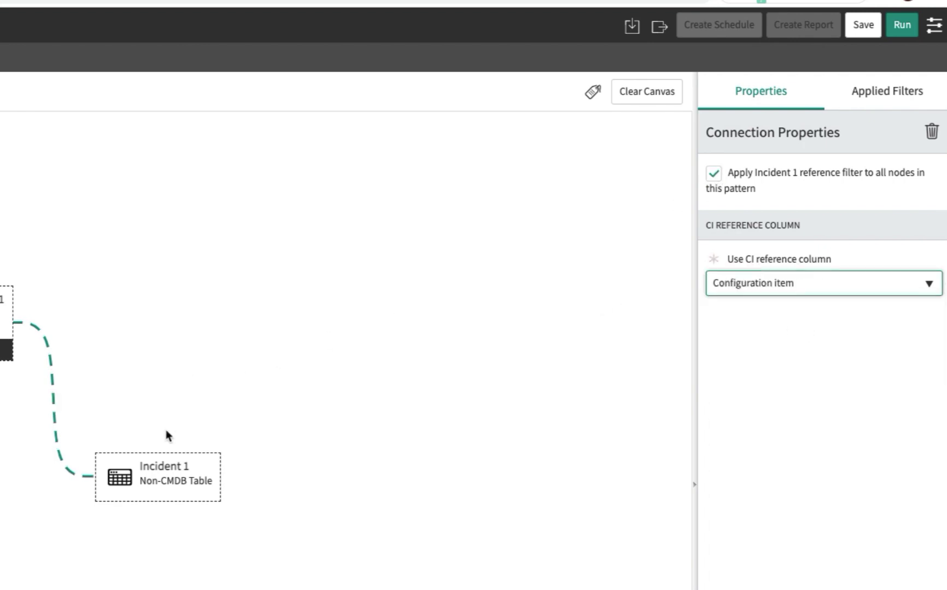
Filter the Incident 1 node to records whose State is not one of Resolved, Closed or Canceled
click(183, 441)
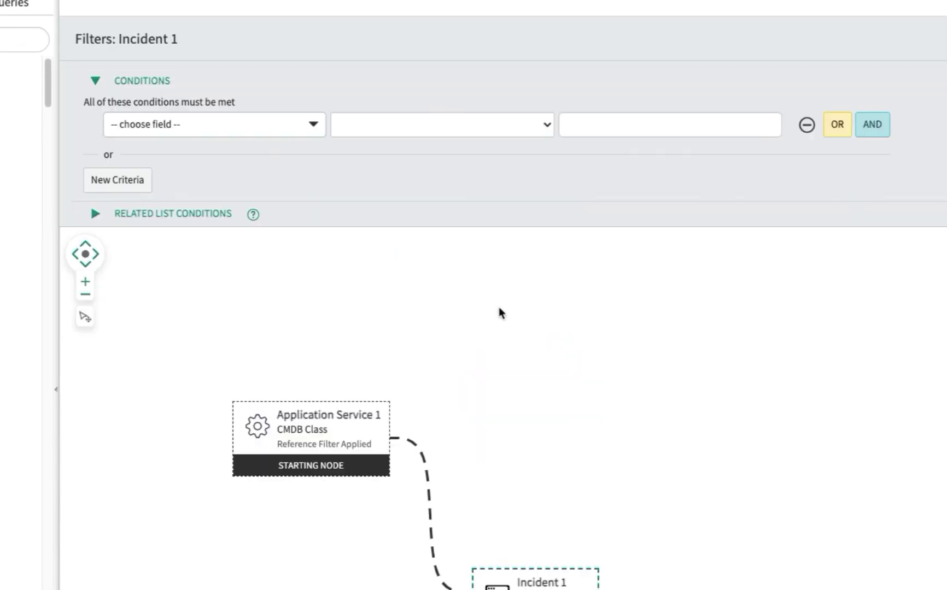
click(253, 136)
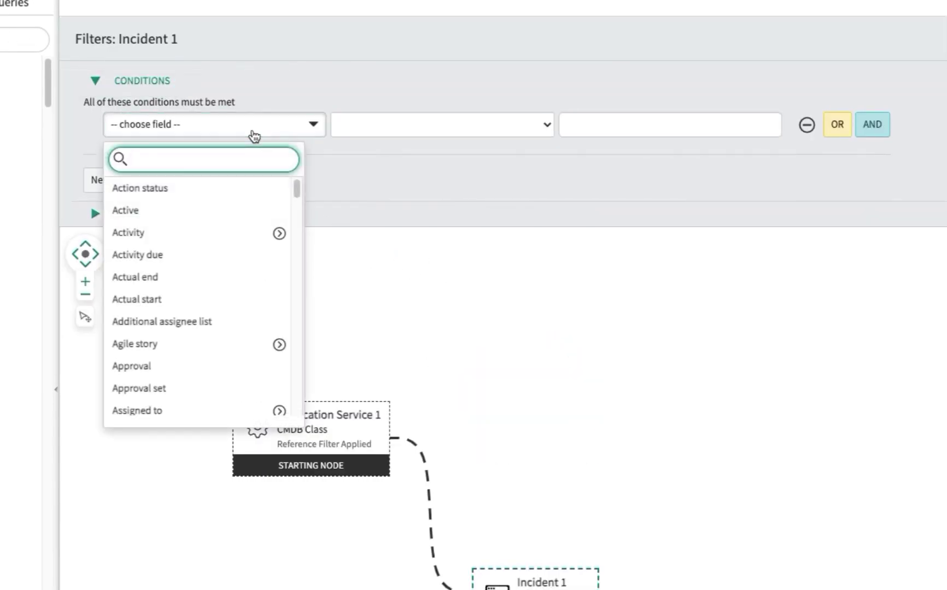
text(sta)
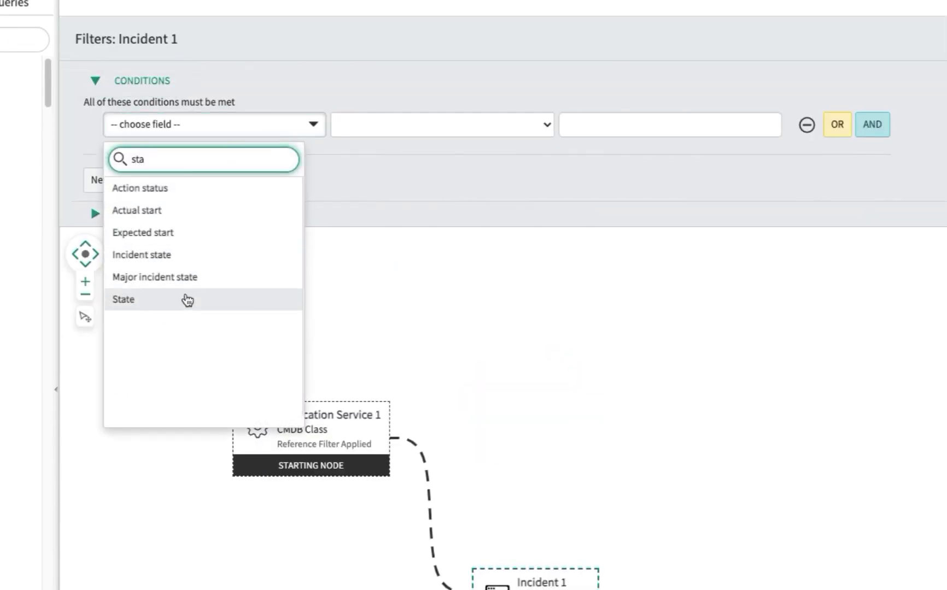
click(188, 300)
click(433, 121)
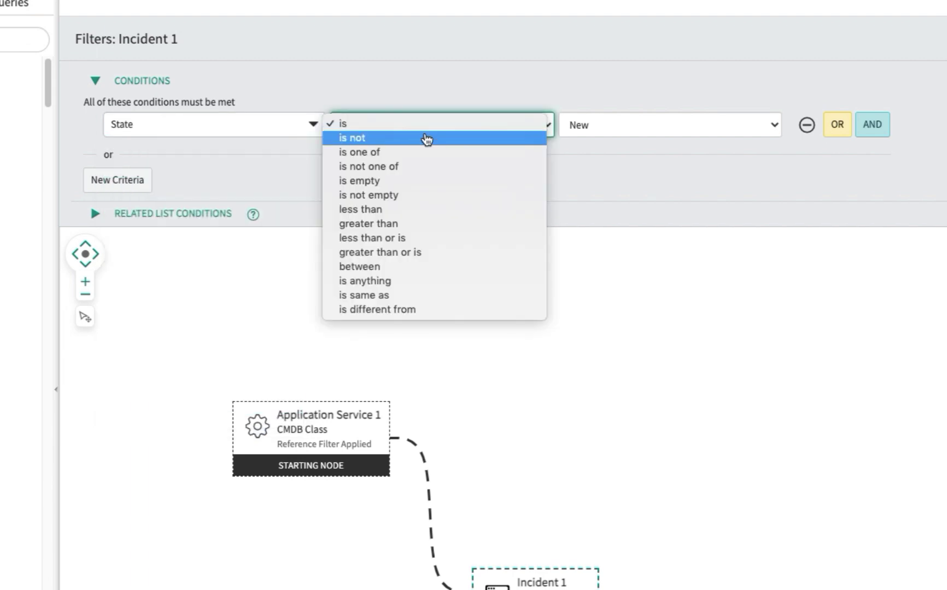
click(419, 153)
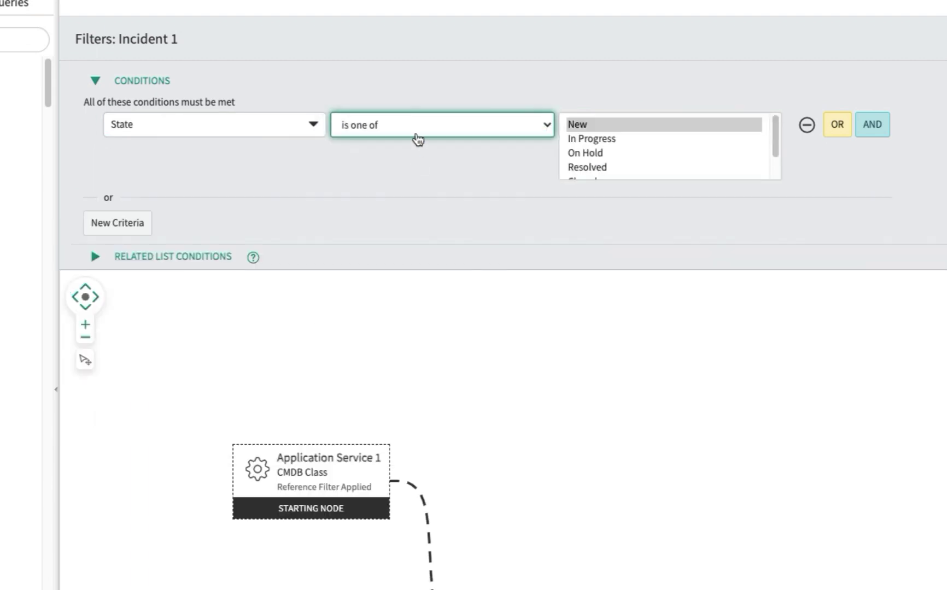
click(418, 137)
click(415, 139)
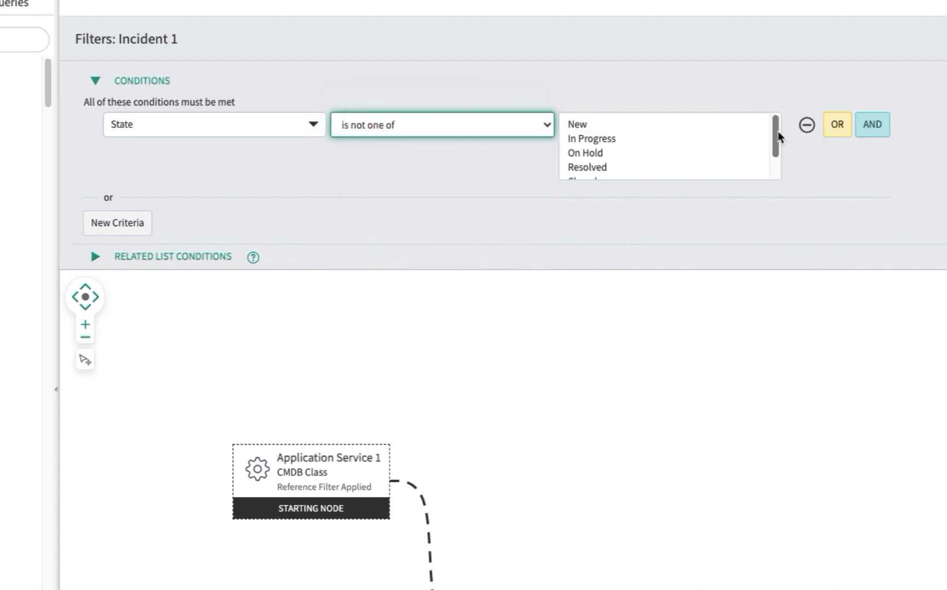
drag(779, 137, 778, 182)
click(601, 171)
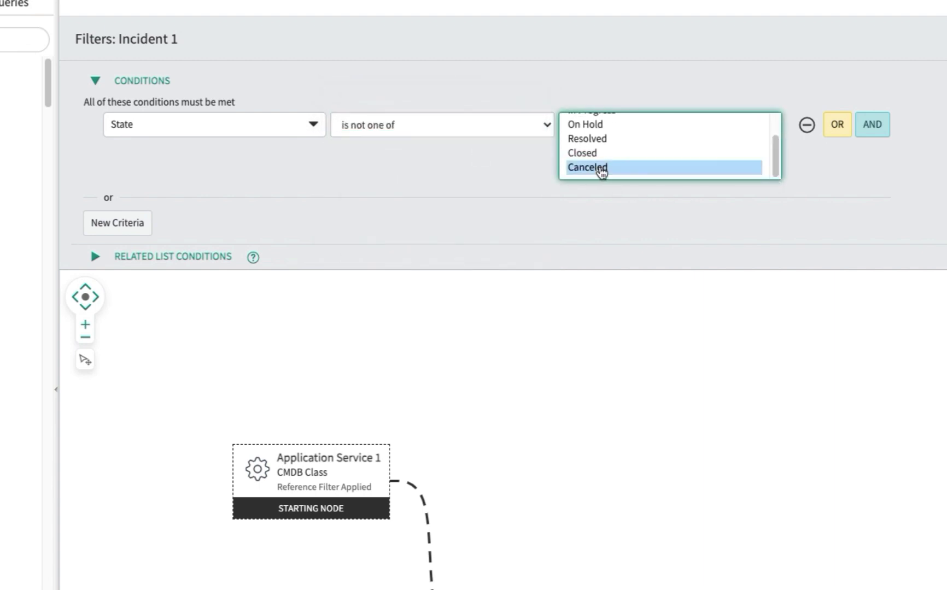
shift+click(581, 153)
shift+click(588, 139)
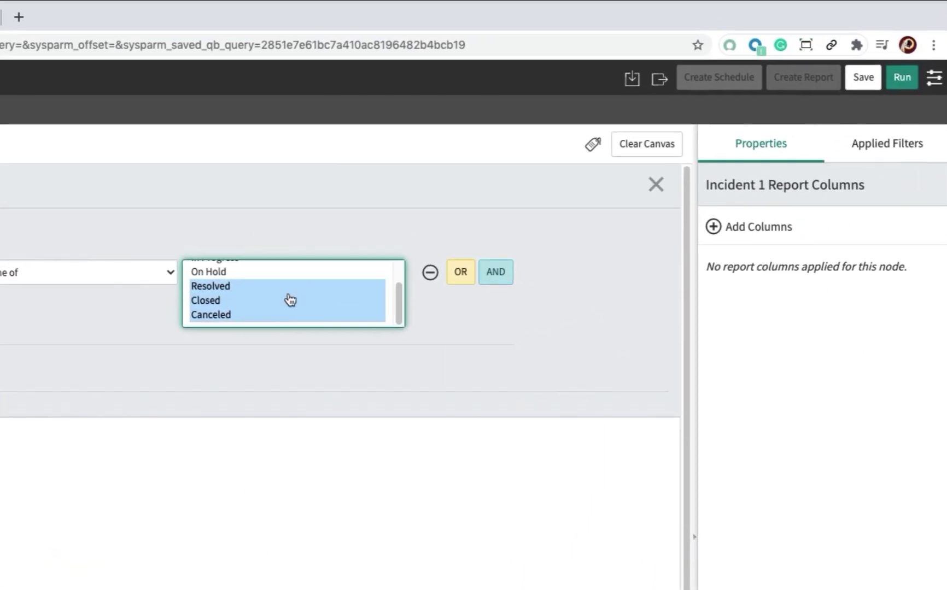
Save and run the query with the incident state filter, dismiss the save notification and view the query results
click(862, 81)
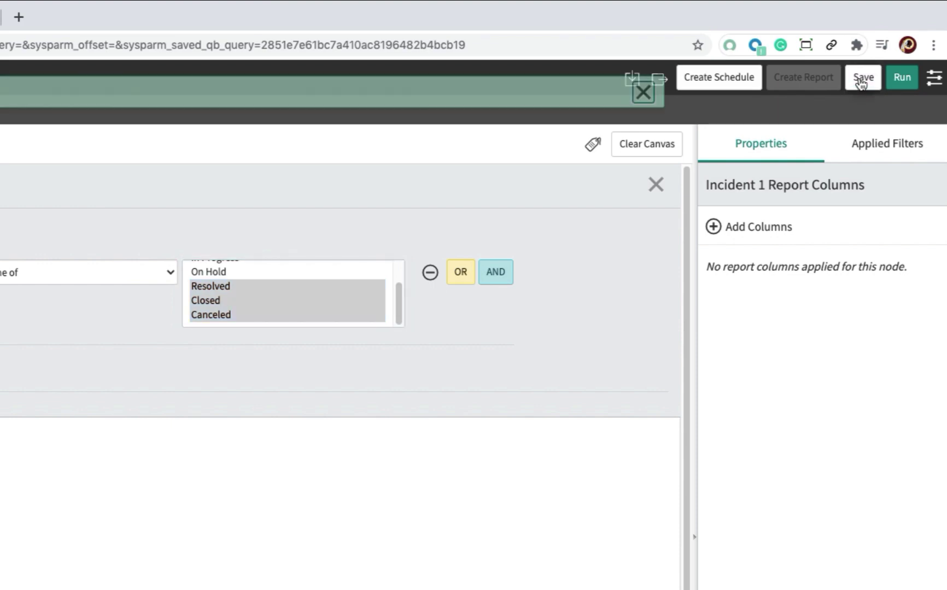
click(903, 78)
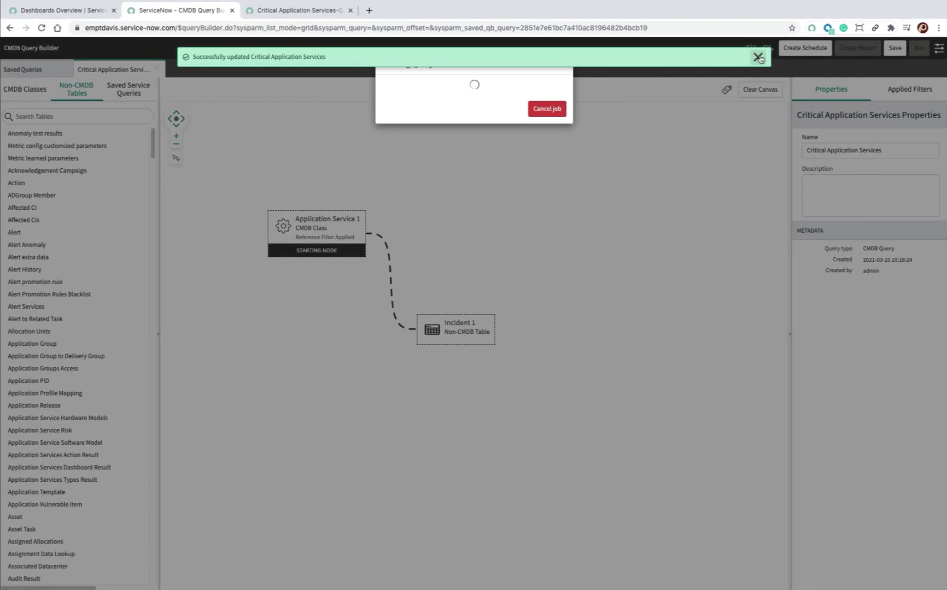
click(758, 57)
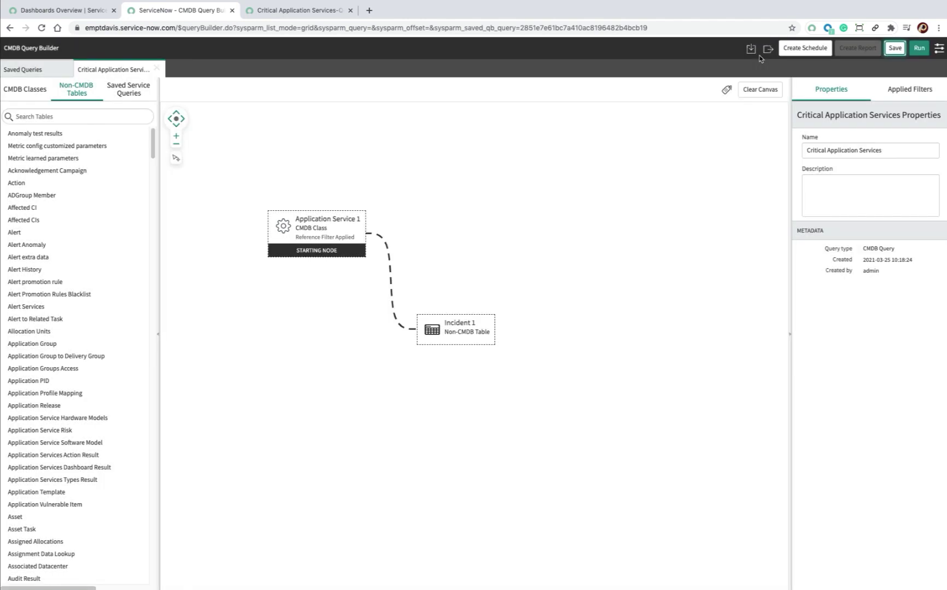
click(290, 10)
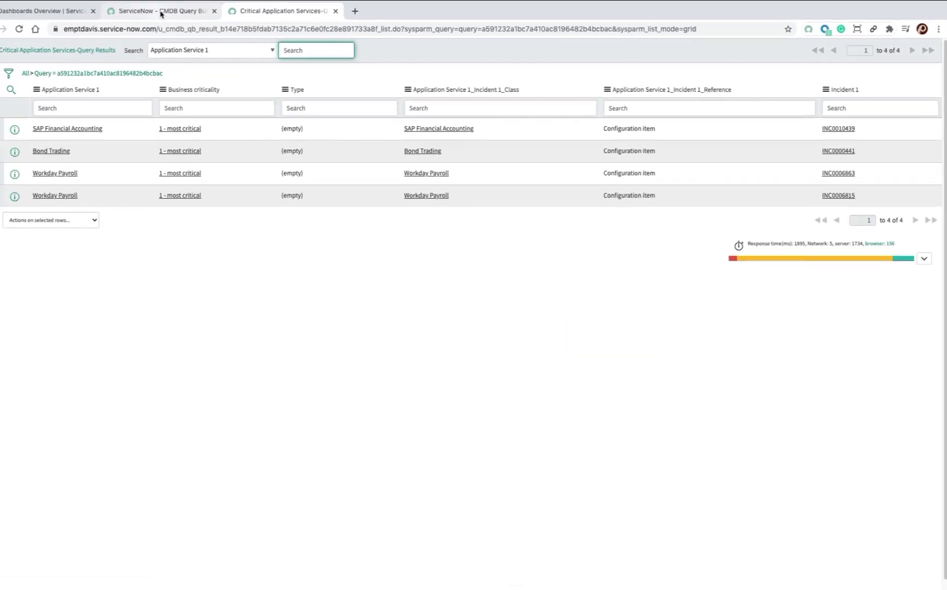
Return to the query canvas and add Created as a report column for the Incident 1 node
click(180, 11)
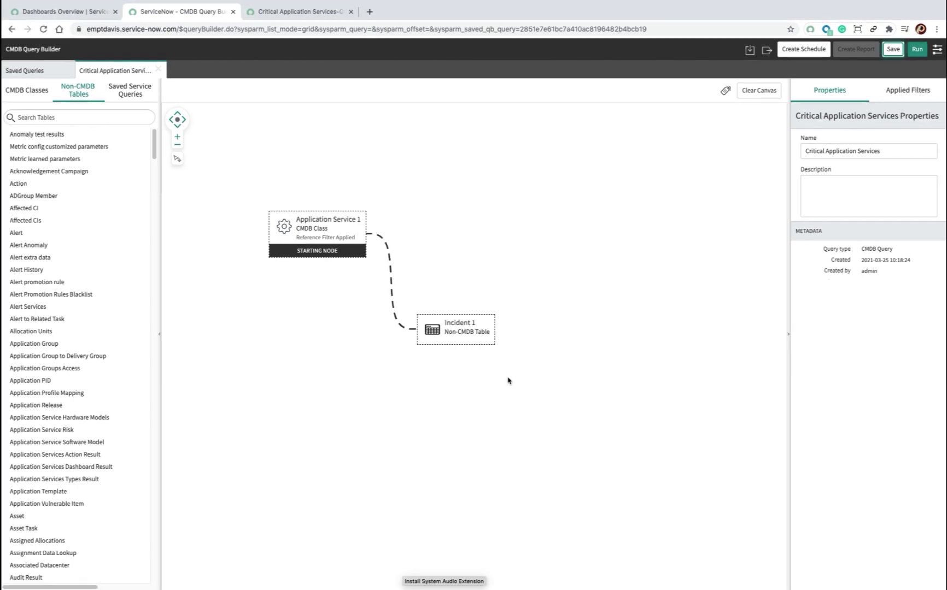
click(481, 331)
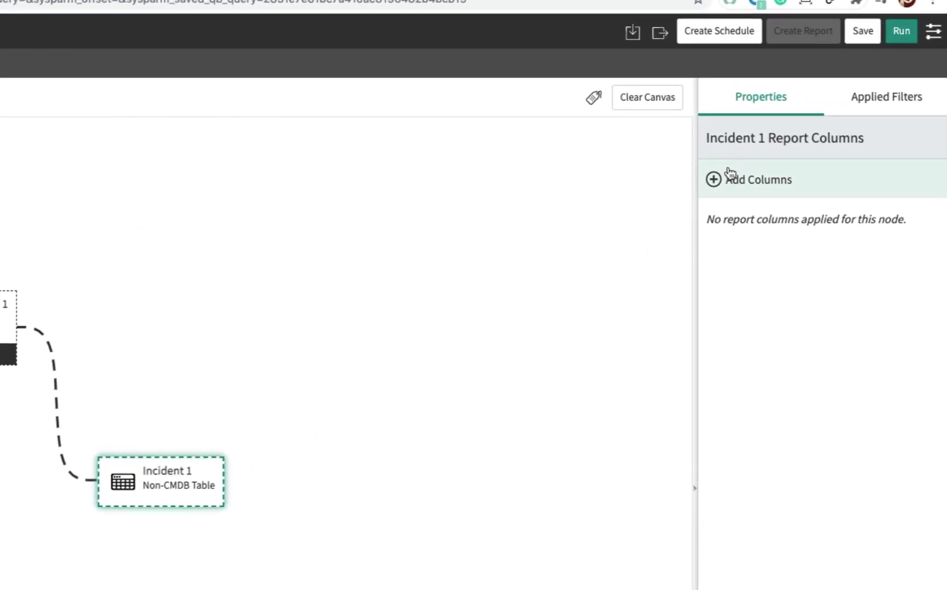
click(742, 168)
text(Created)
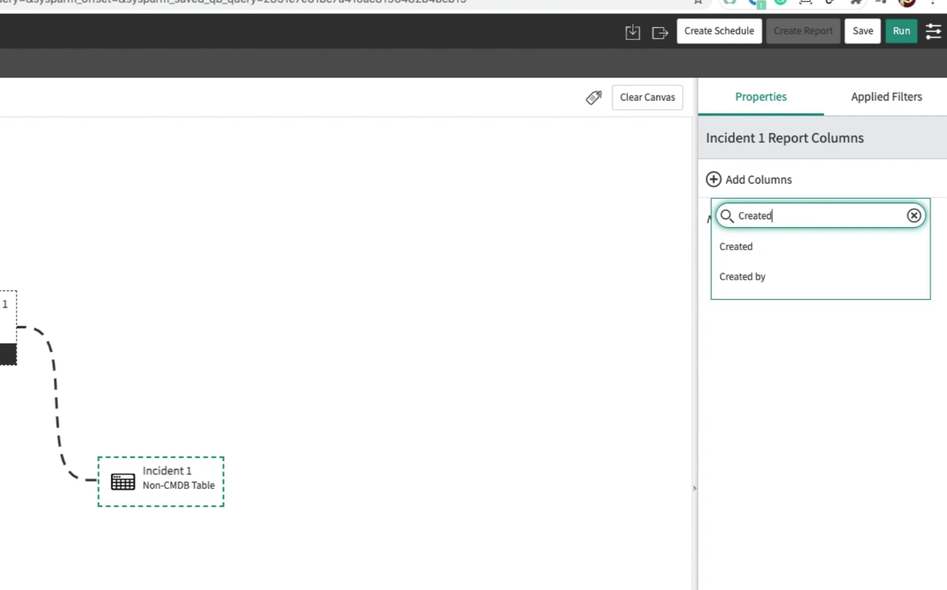
click(776, 246)
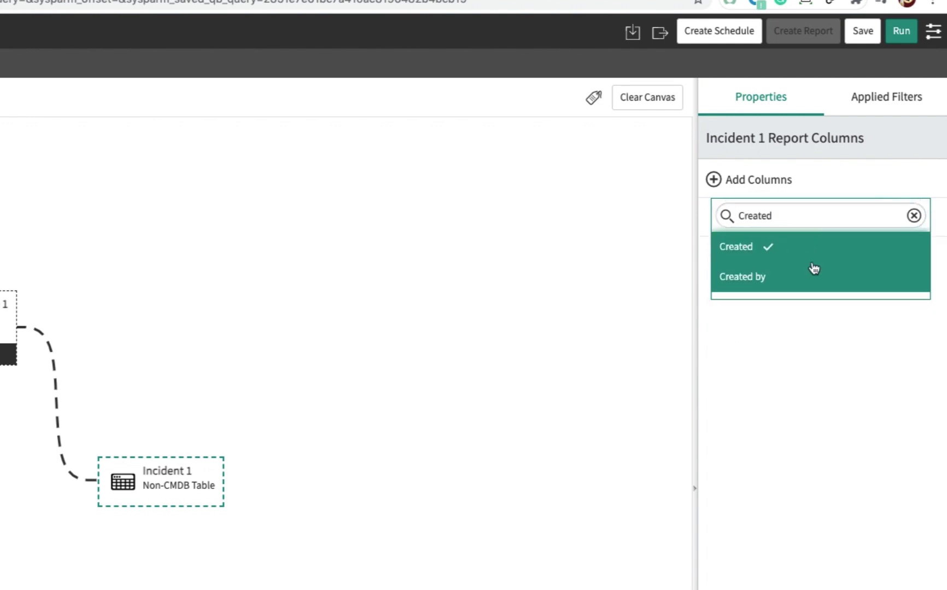
Add the Assignment group and Assigned to report columns to the Incident 1 node
click(913, 218)
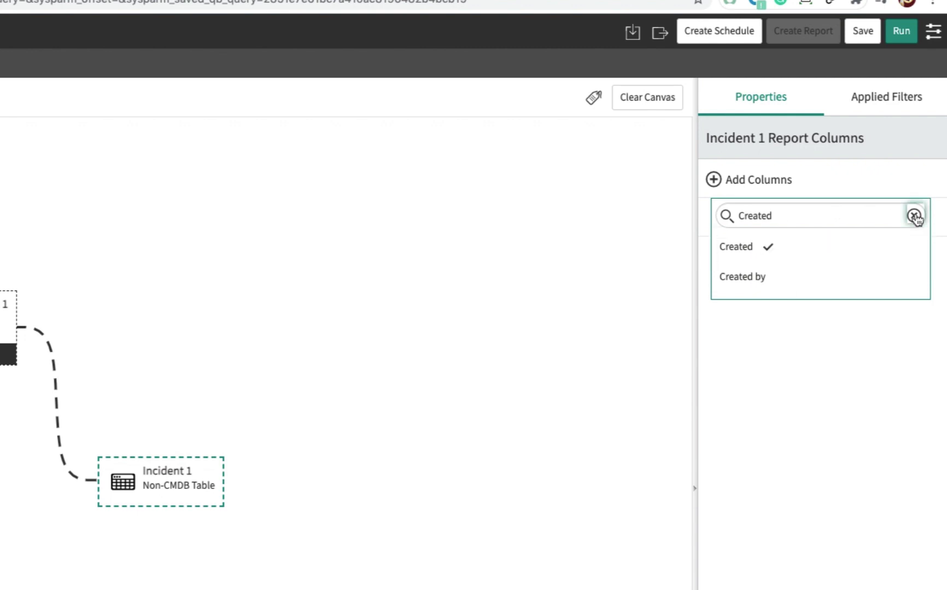
text(Assign)
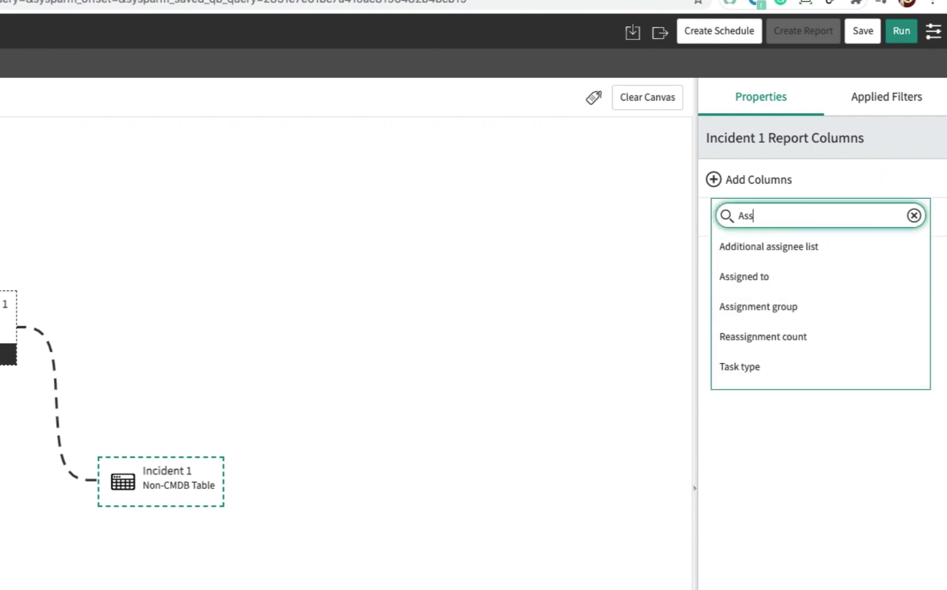
click(775, 307)
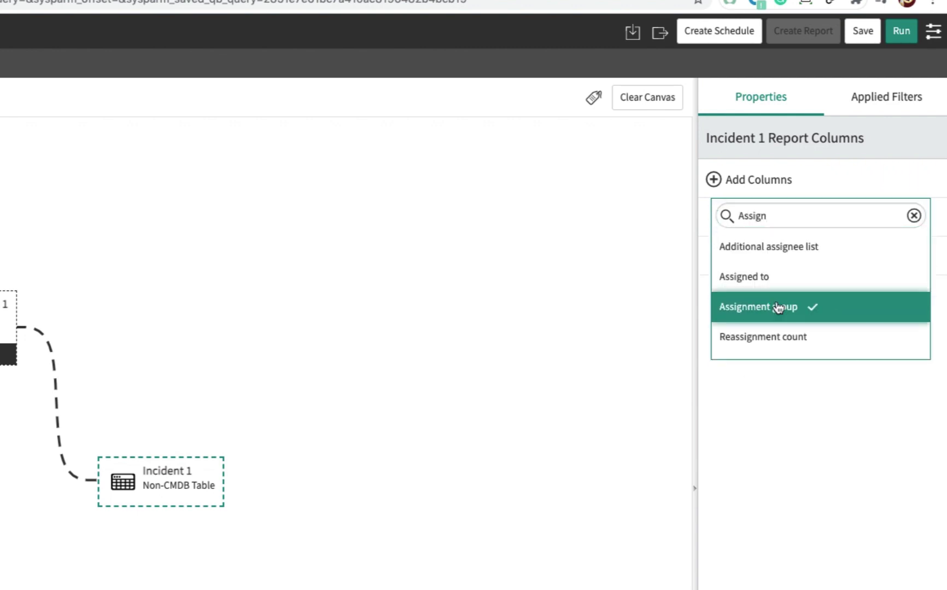
click(914, 216)
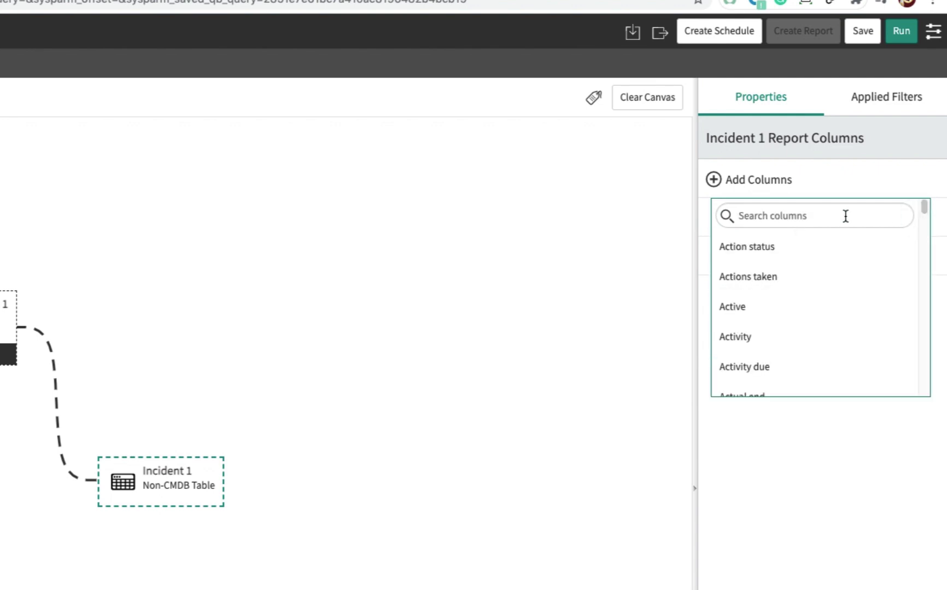
click(820, 214)
text(Assign)
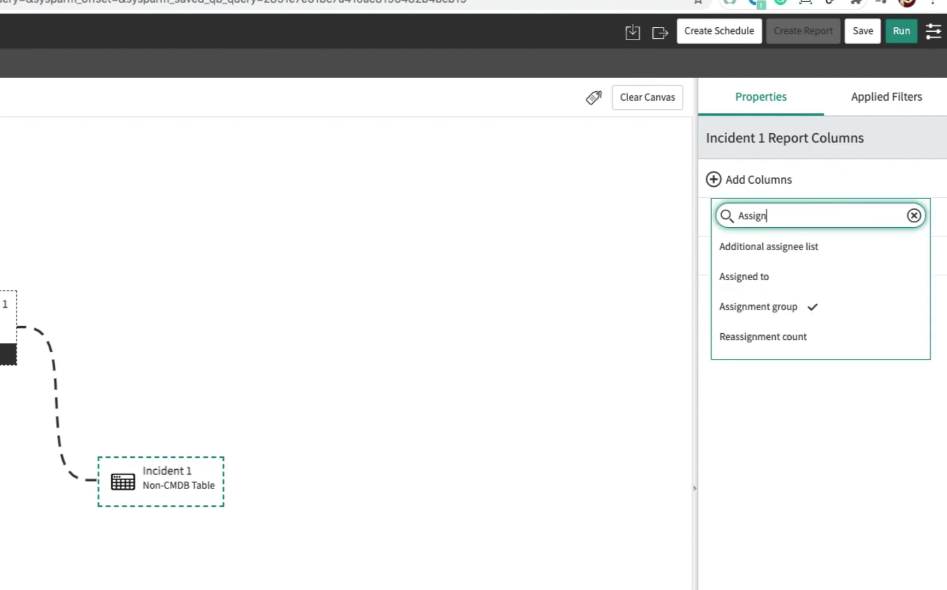
click(773, 285)
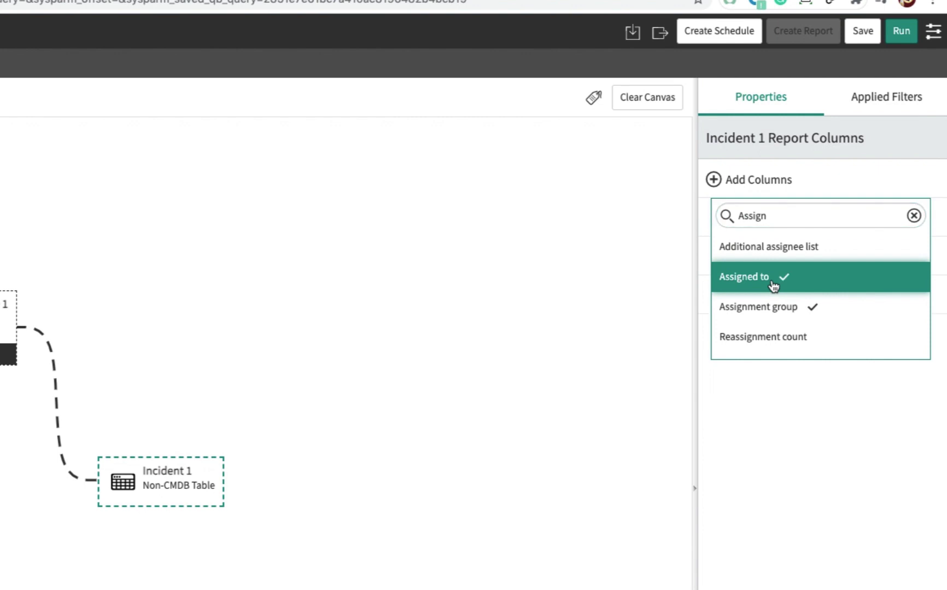
Add the Business duration and Duration report columns to the Incident 1 node
click(913, 216)
click(836, 217)
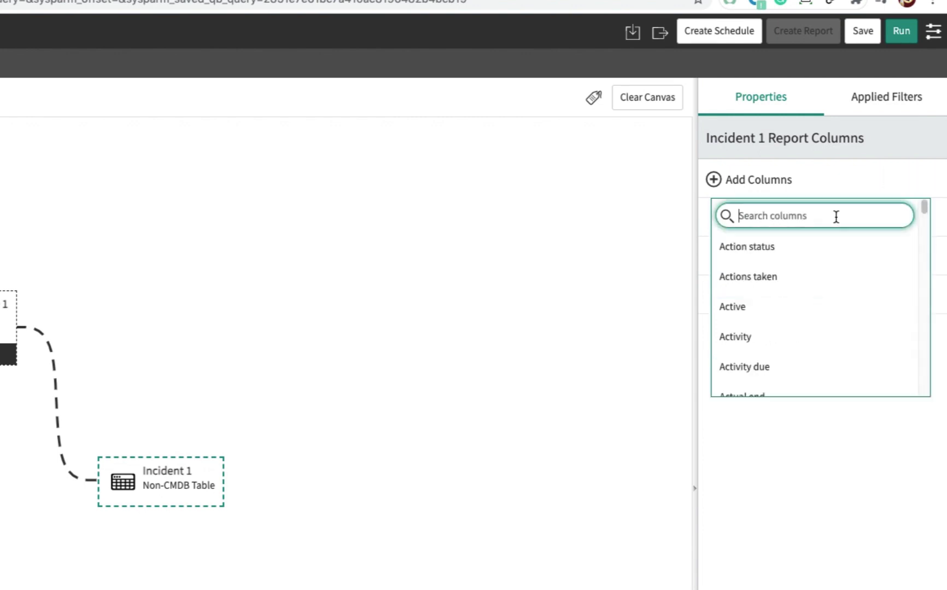
text(Durati)
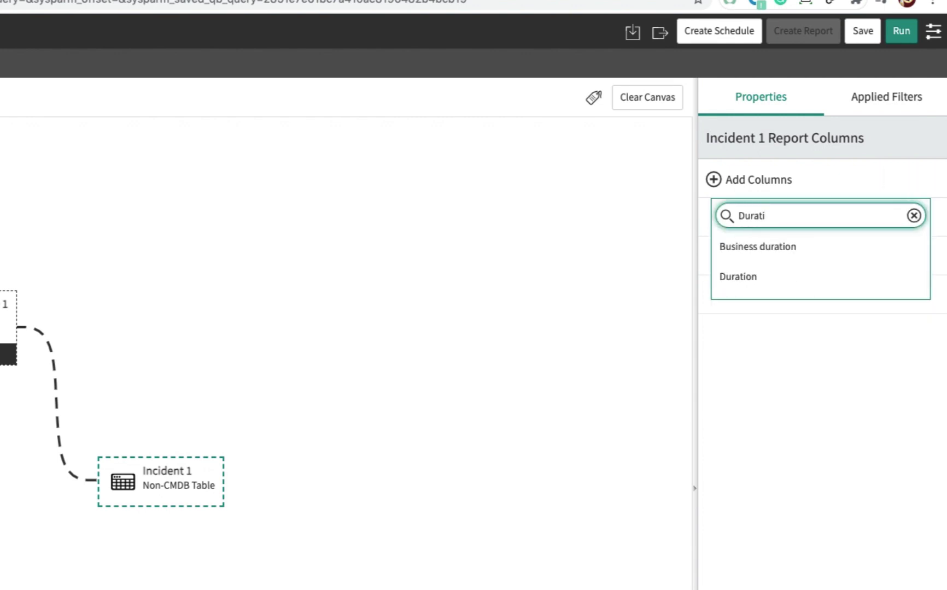
click(826, 249)
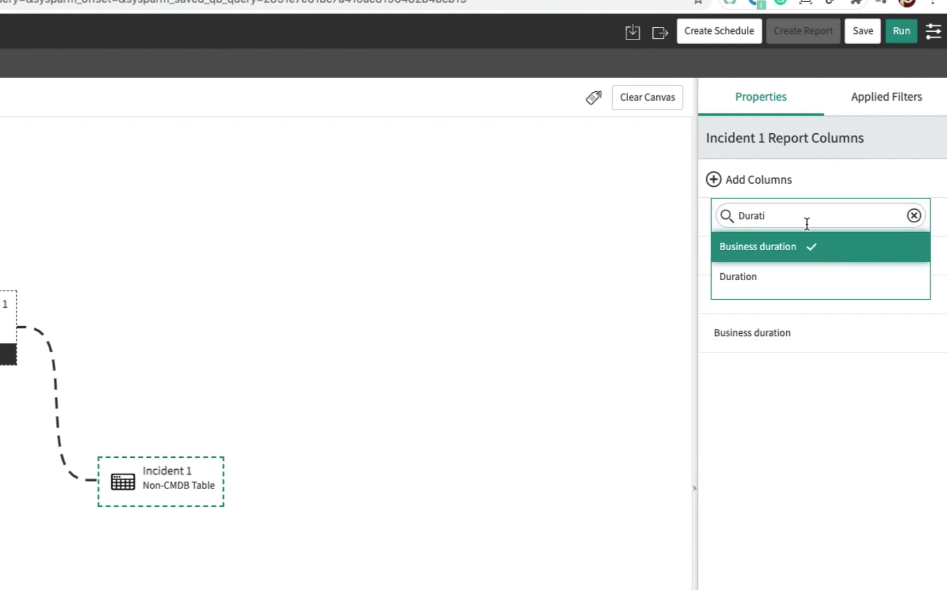
click(764, 277)
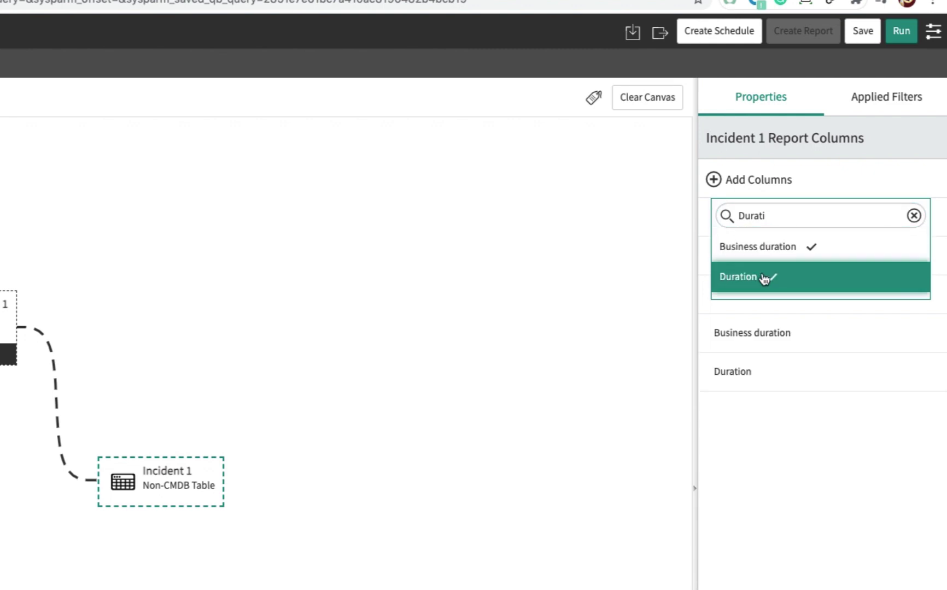
Search the Incident 1 columns for "Stat" and add State as a report column
click(800, 212)
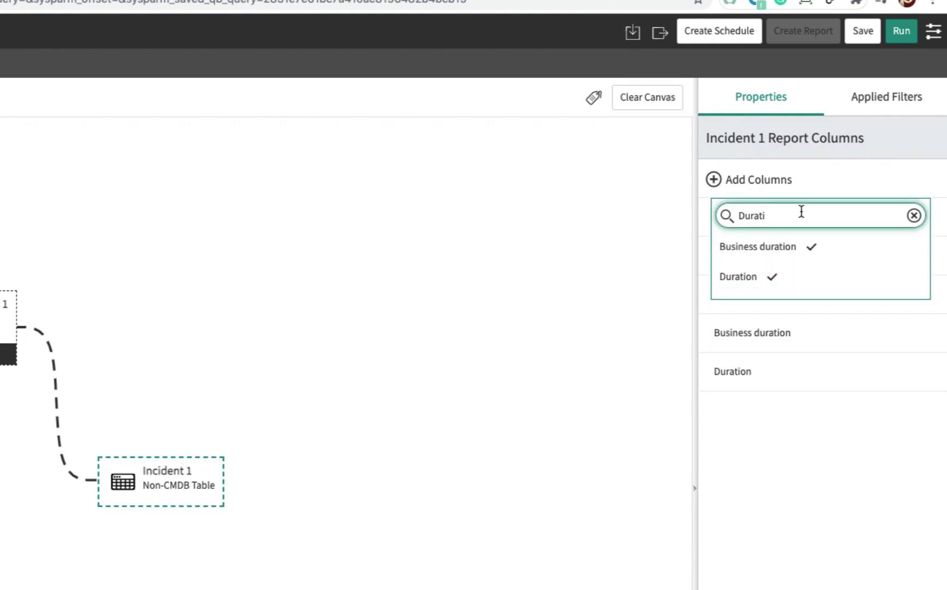
text(Dur)
key(BackSpace)
key(BackSpace)
key(BackSpace)
text(Stat)
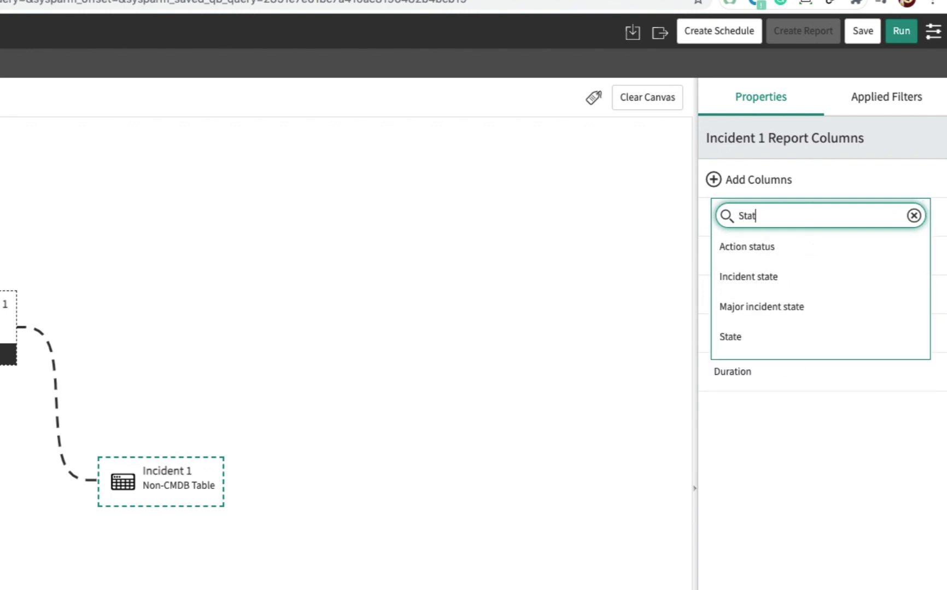
click(760, 337)
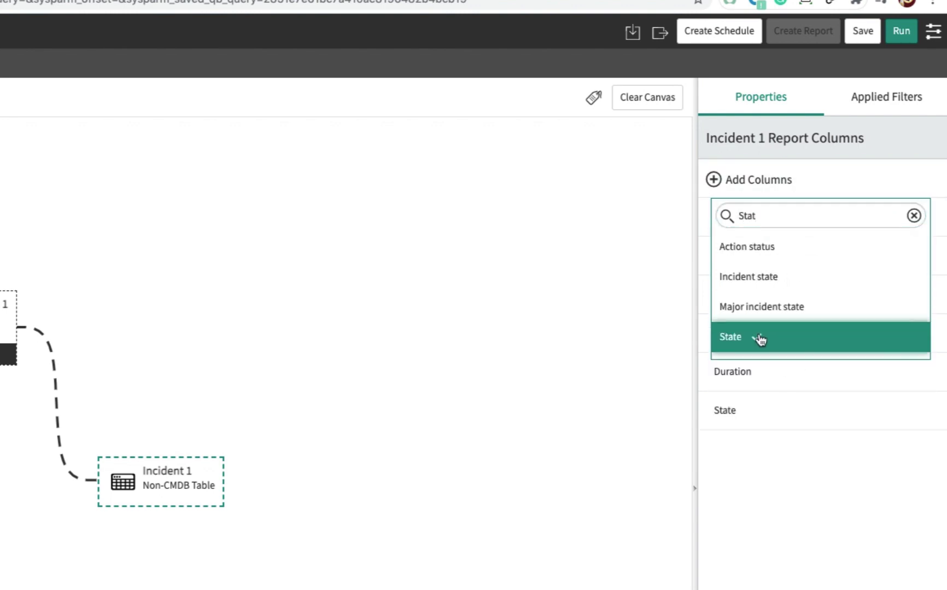
Save the query with its new incident columns, dismiss the notification, run it and open the refreshed results
click(862, 33)
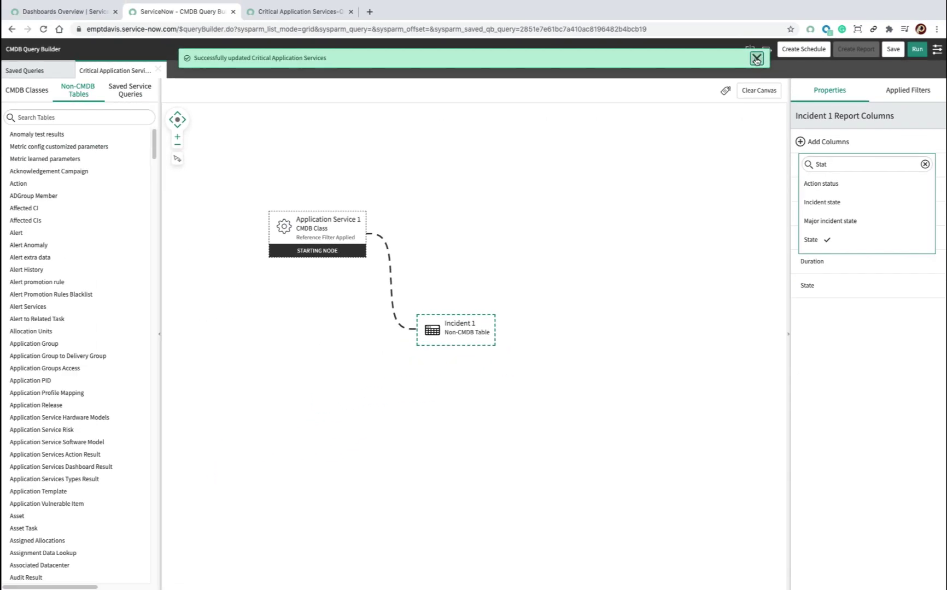
click(757, 58)
click(917, 49)
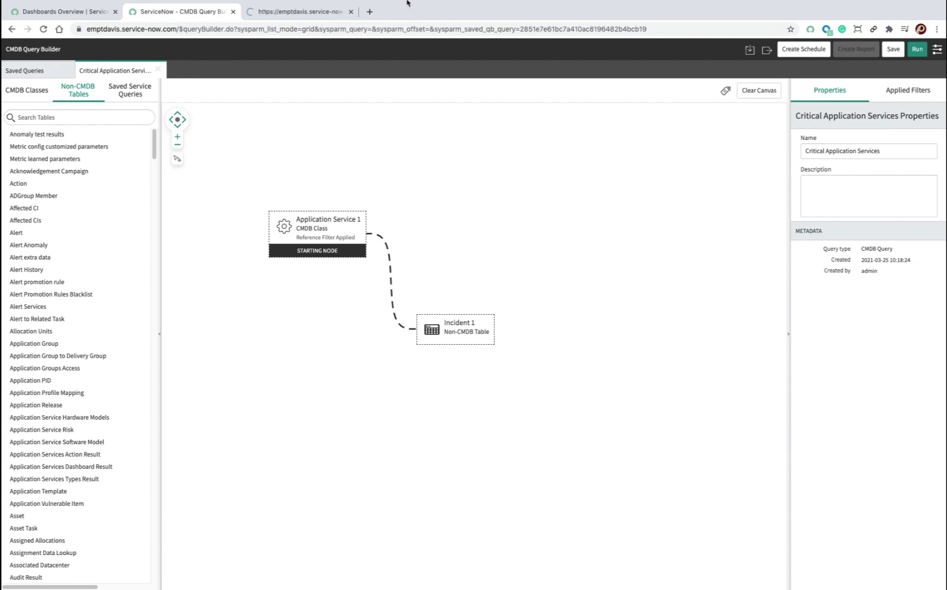
click(300, 11)
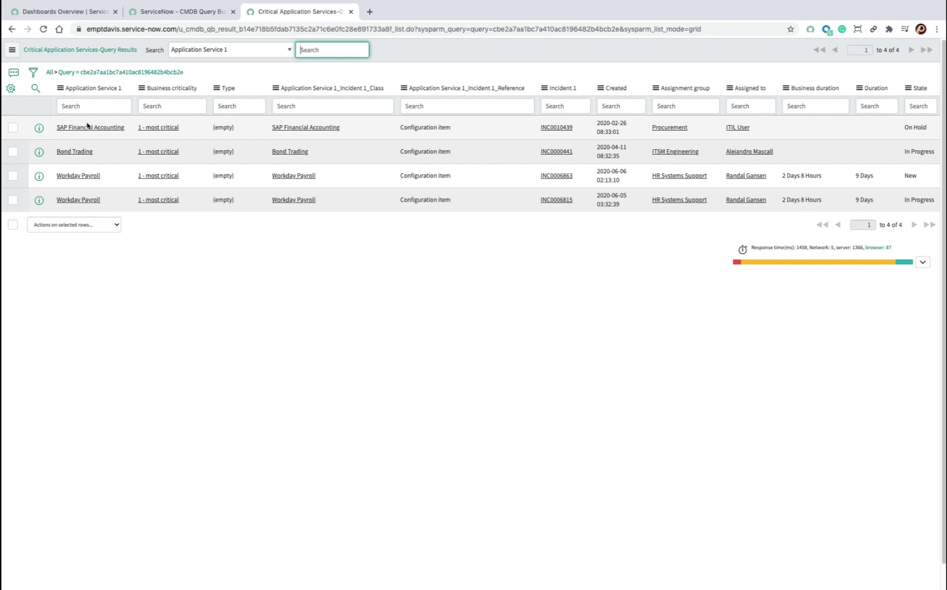
Create a pie chart report from the query results based on the Application Service 1 column
right_click(88, 125)
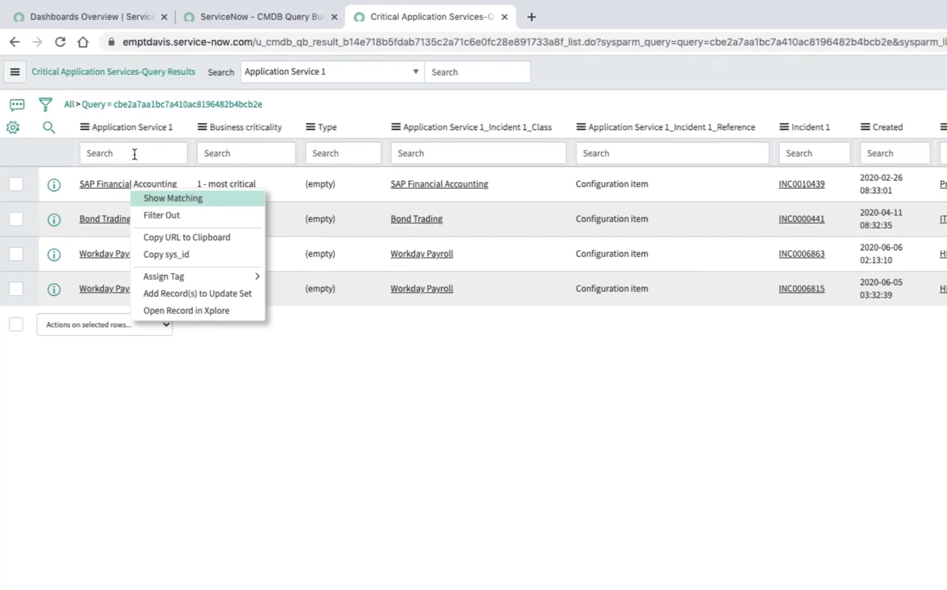
right_click(103, 91)
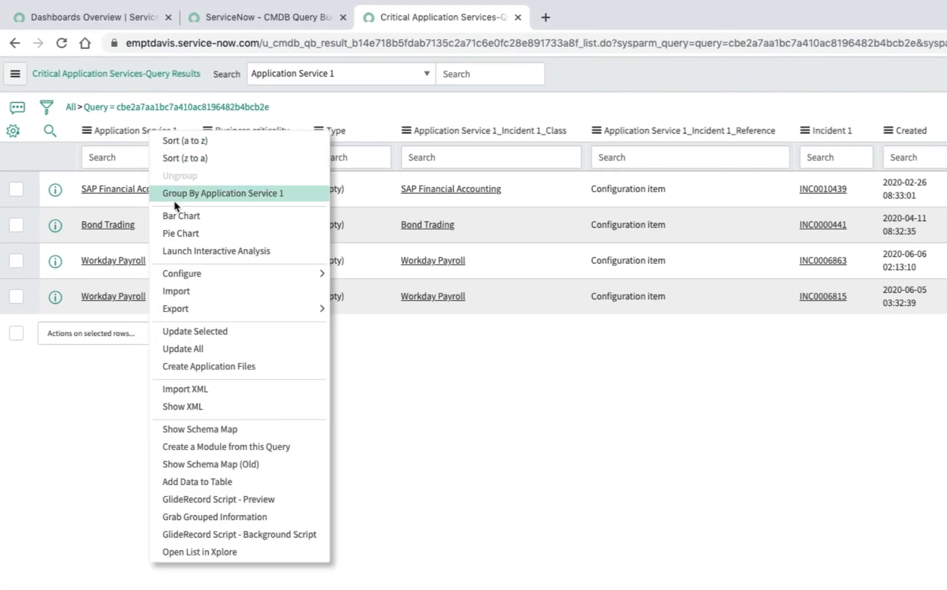
click(179, 233)
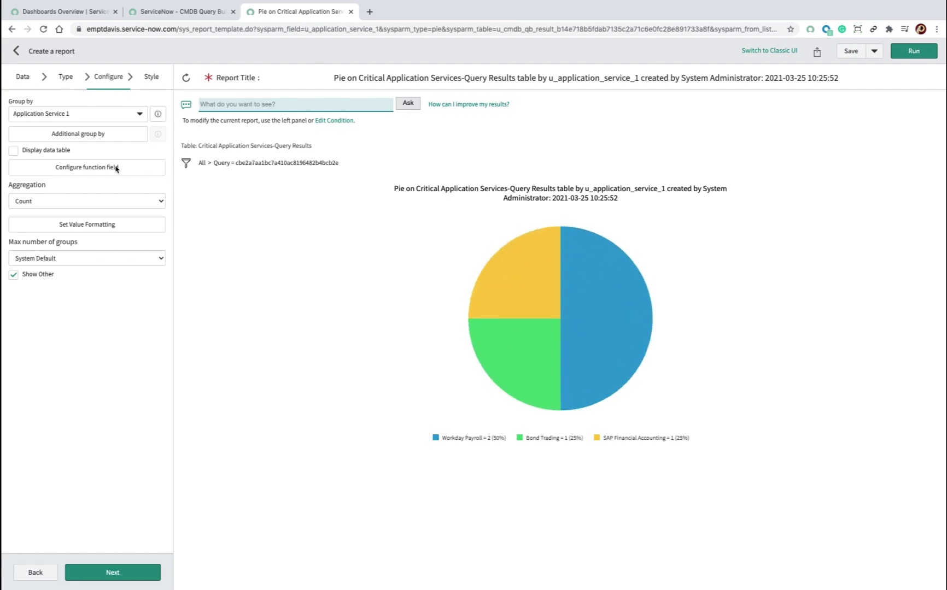
mouse_move(629, 300)
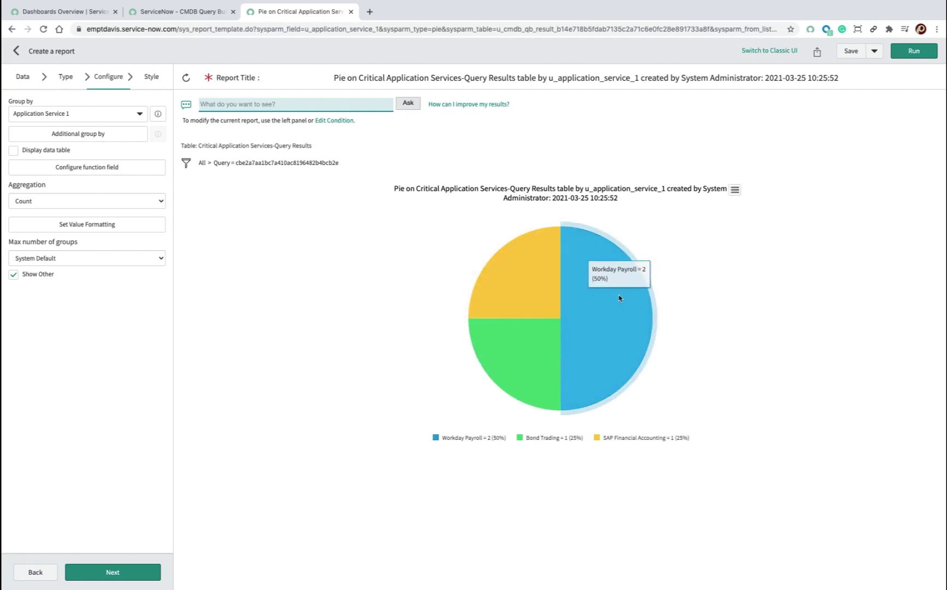
mouse_move(530, 312)
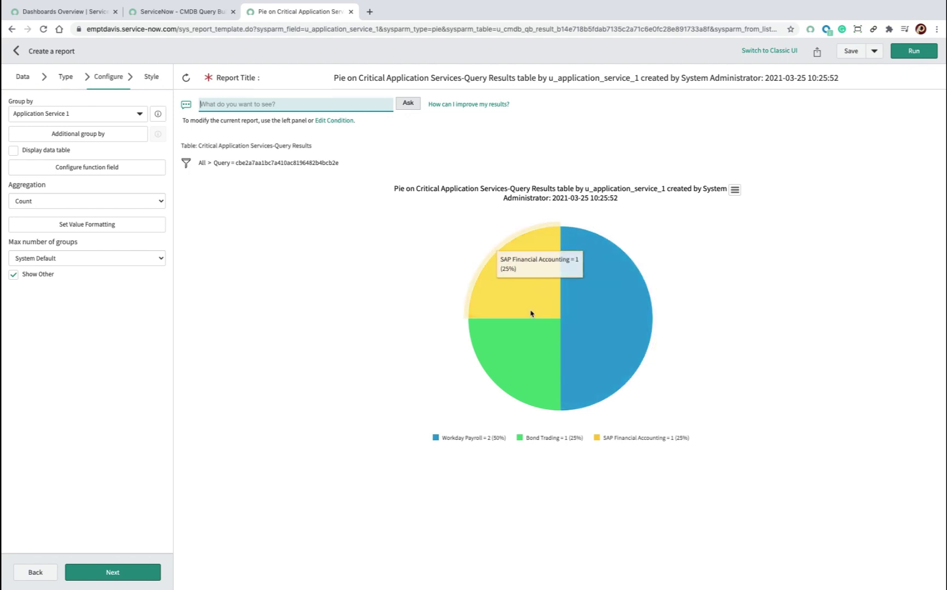
mouse_move(529, 354)
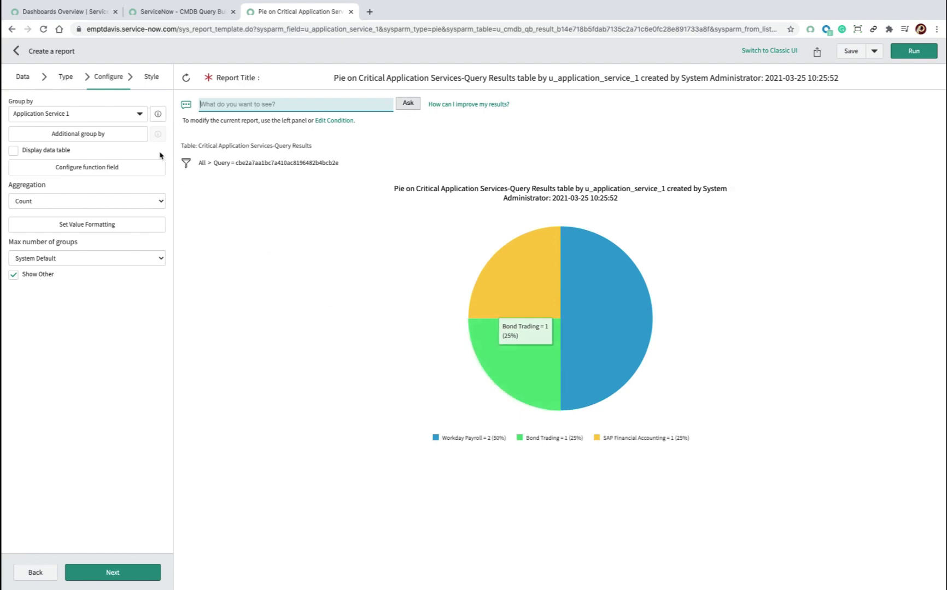
Set the chart title to "Critical Application Service with Open Incidents" and run the report
click(152, 77)
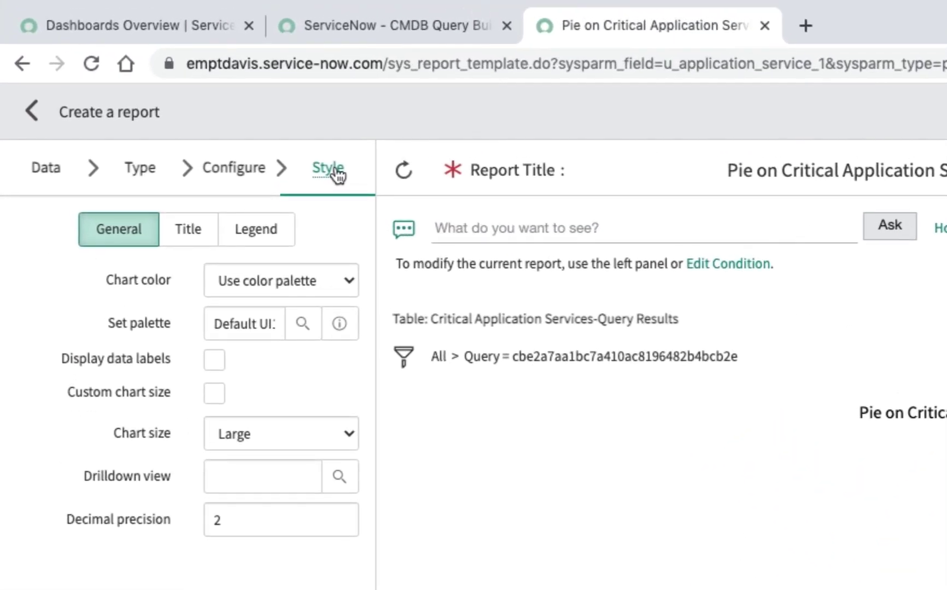
click(171, 236)
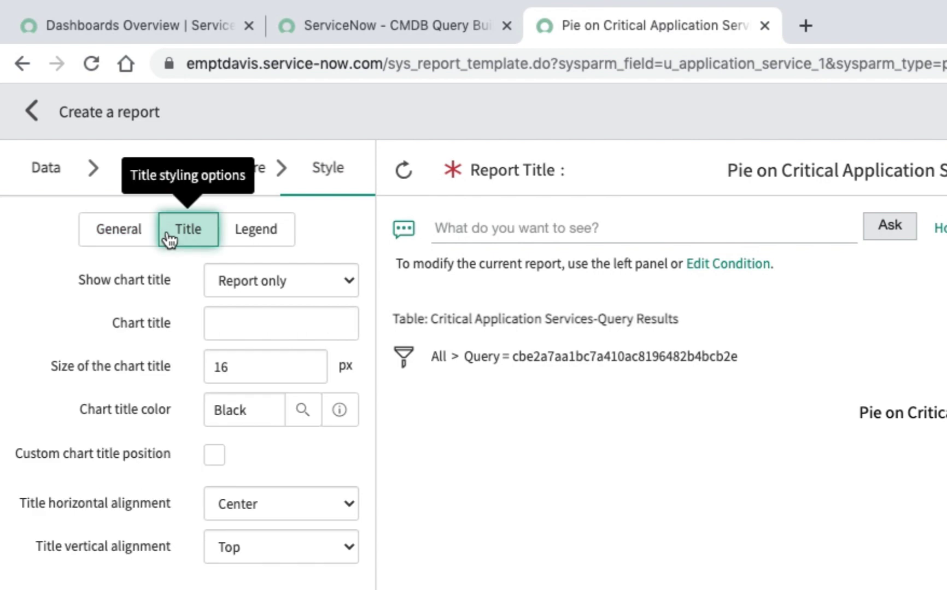
click(265, 322)
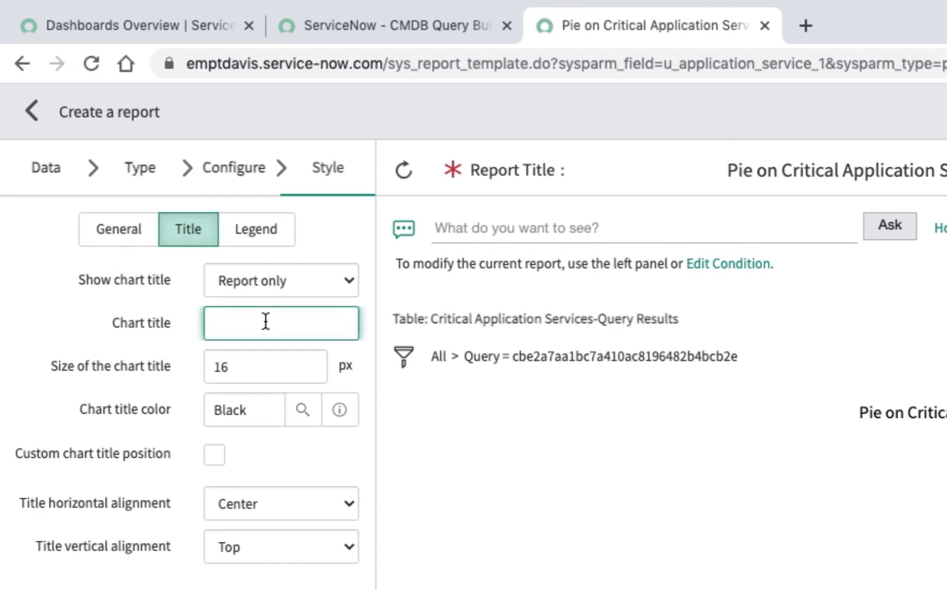
text(C)
key(BackSpace)
text(Critical Appl)
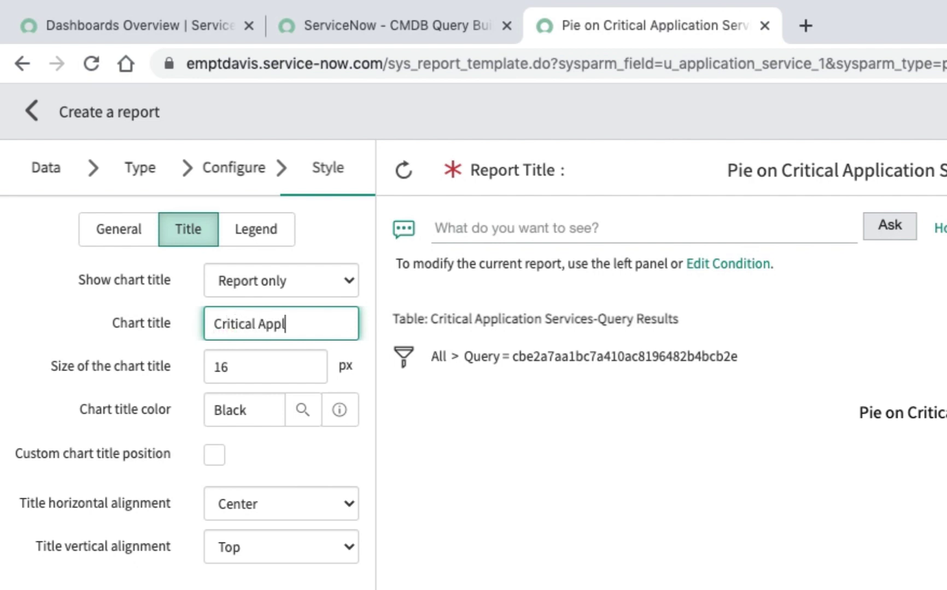
text(ication Serv)
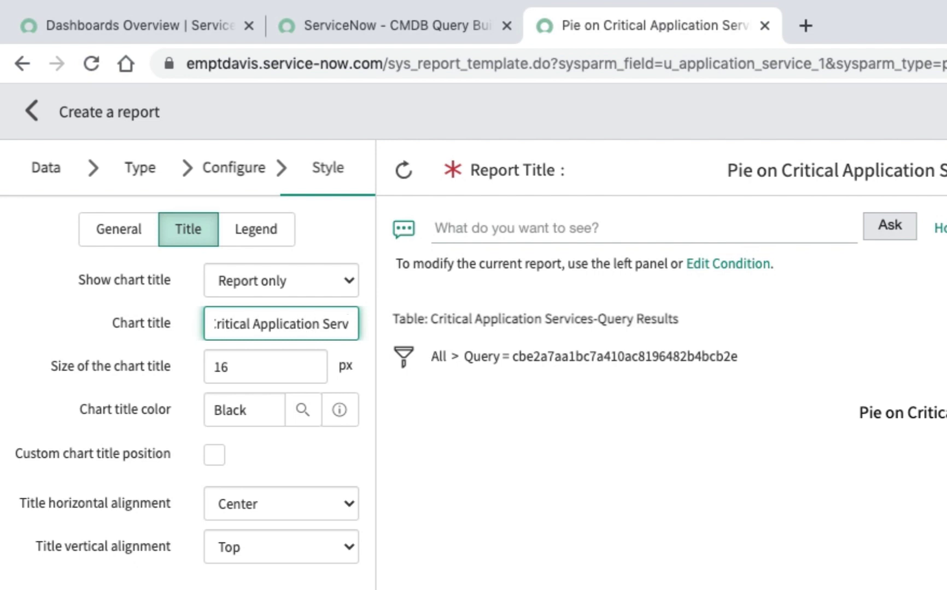
text(ice wiot)
key(BackSpace)
key(BackSpace)
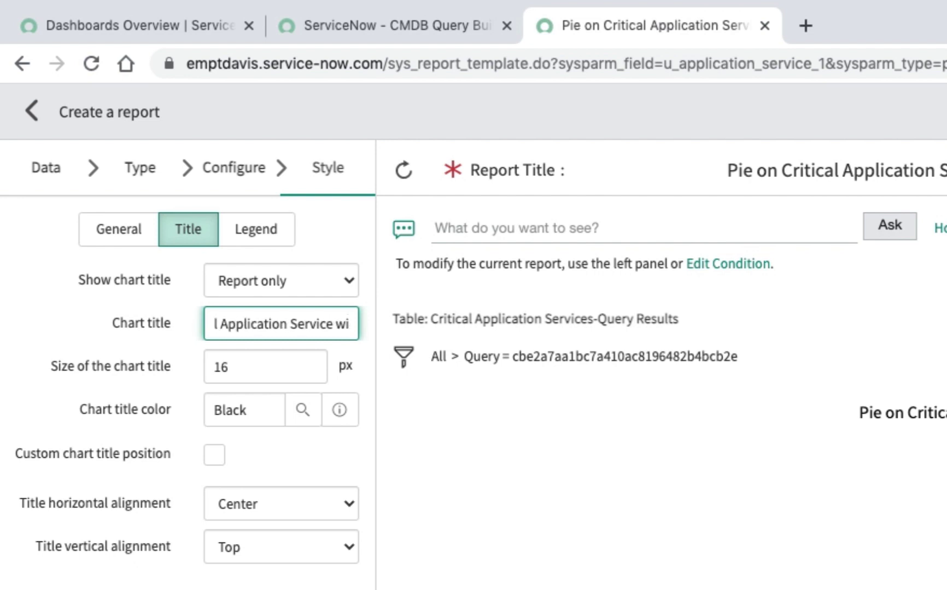
text(th Open Inc)
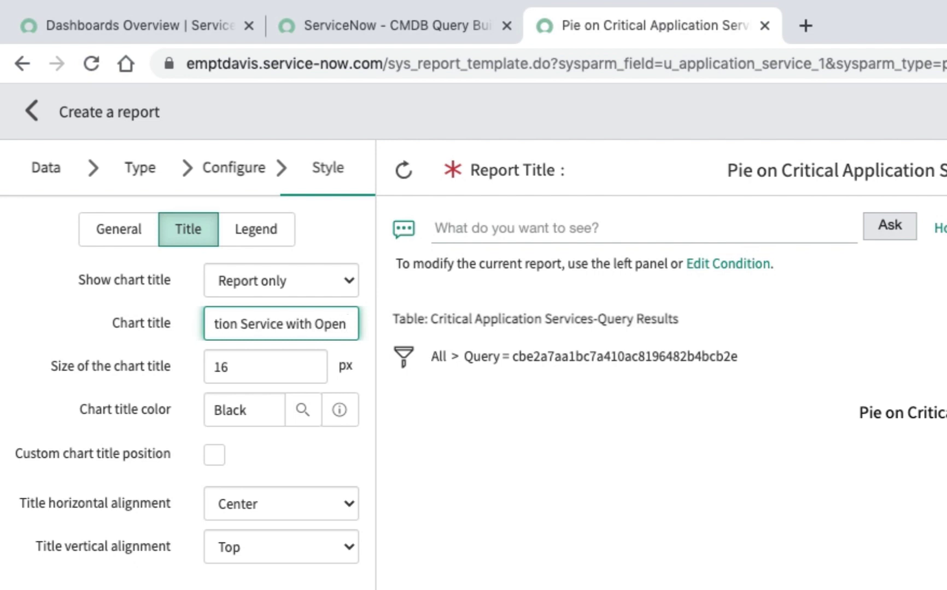
text(idents)
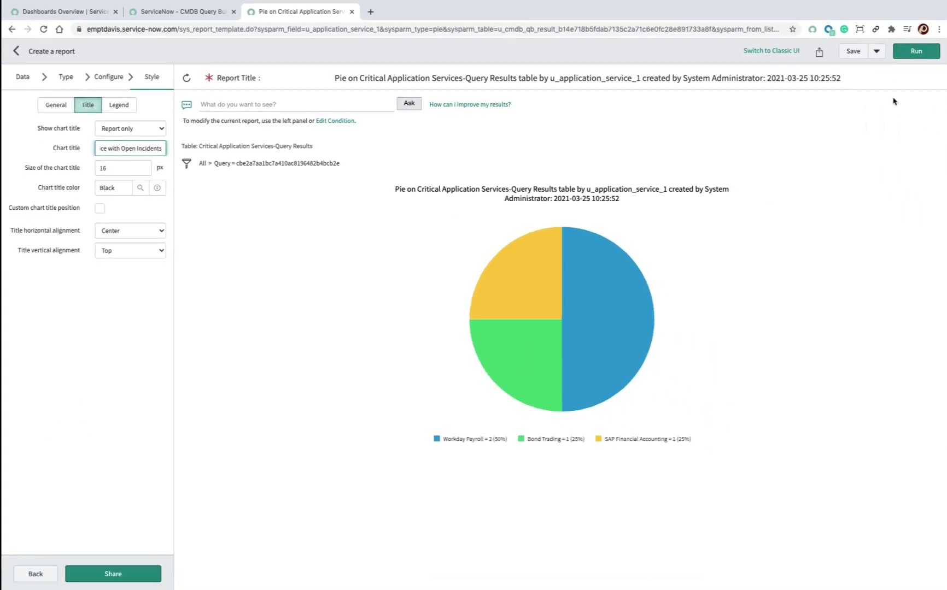
click(918, 51)
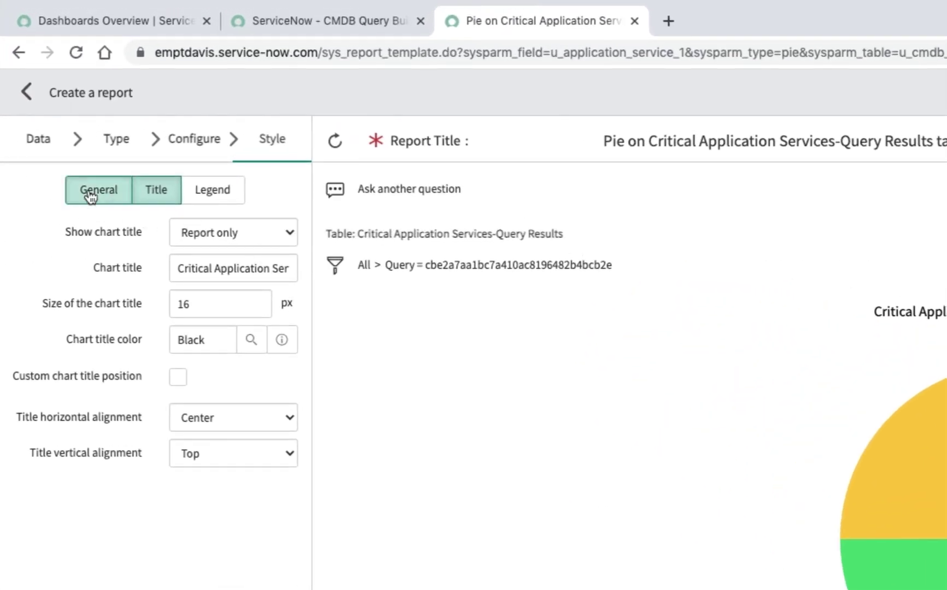
Align the chart legend Right horizontally and Middle vertically, with a legend border and left-aligned legend text
click(62, 120)
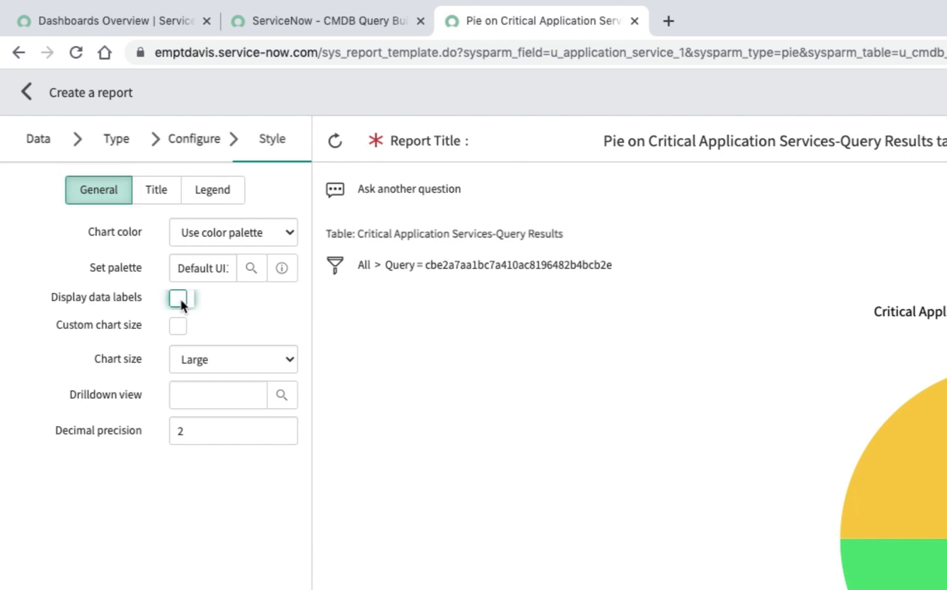
click(213, 190)
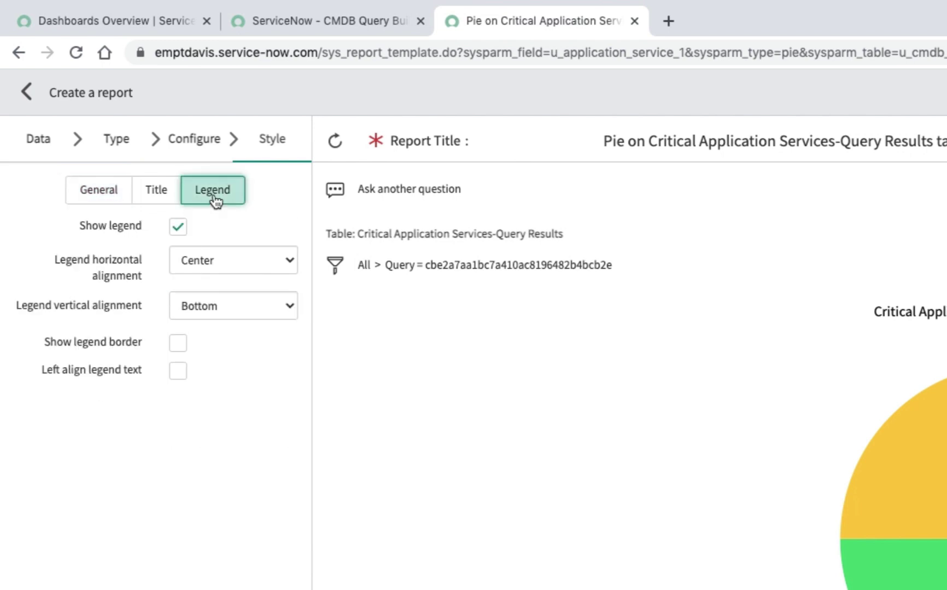
click(260, 264)
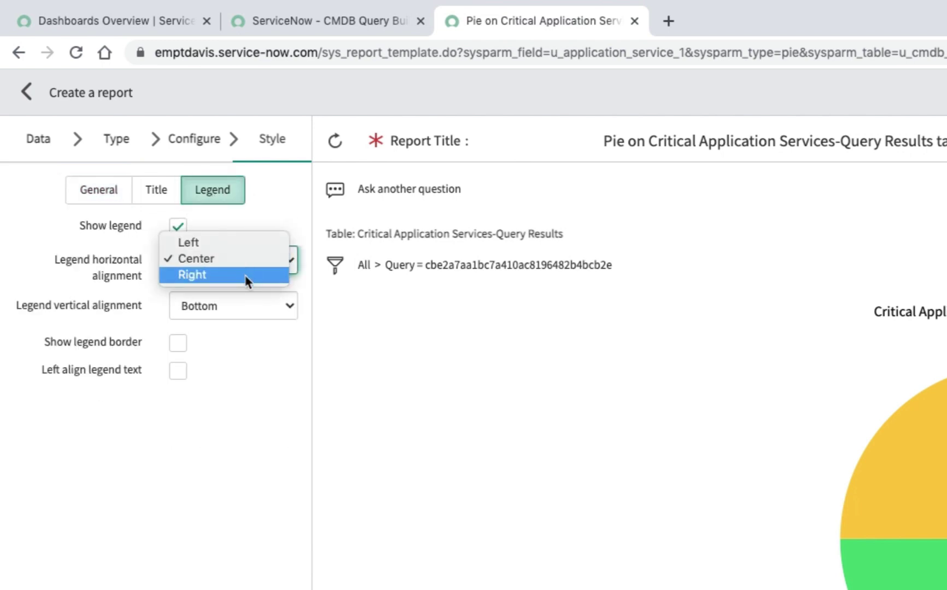
click(245, 276)
click(241, 307)
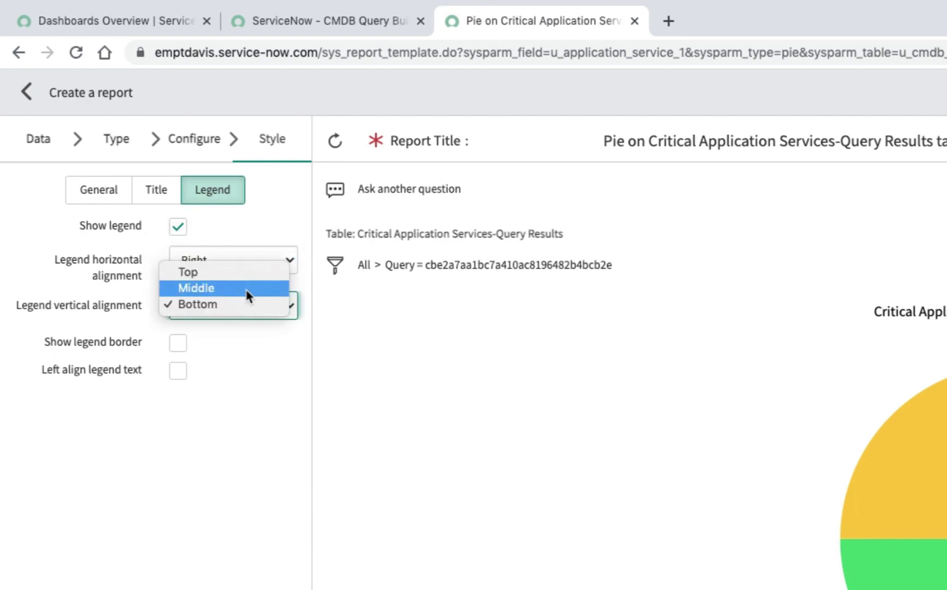
click(246, 289)
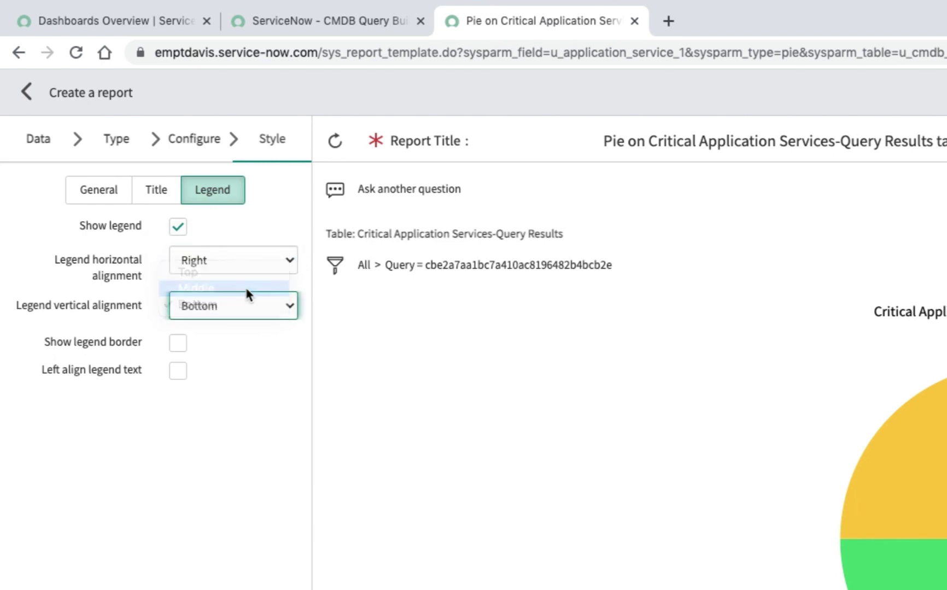
click(178, 343)
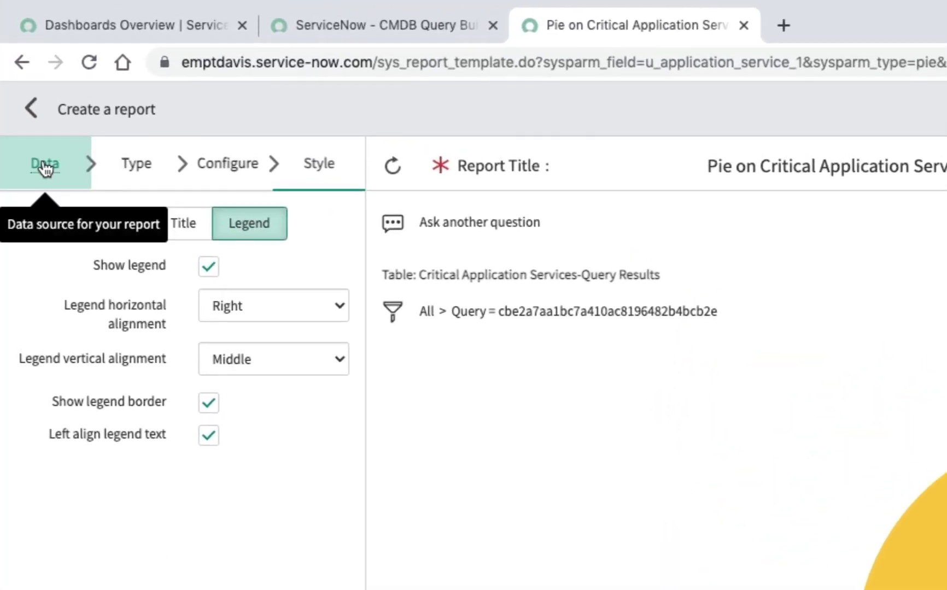
Rename the report "Critical Application Services with Open Incidents grouped by Application Service", then run and save it
click(46, 166)
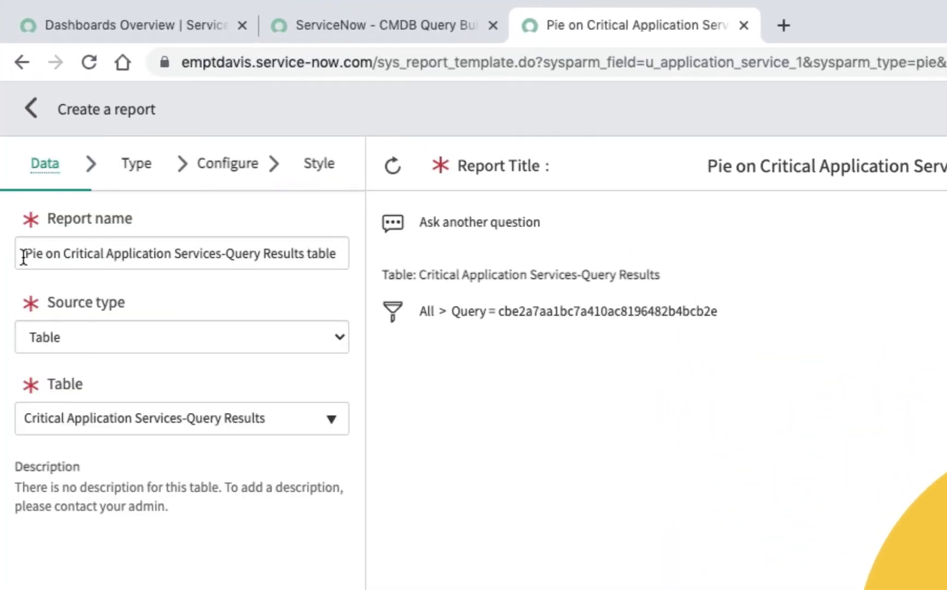
drag(61, 256, 402, 275)
click(463, 279)
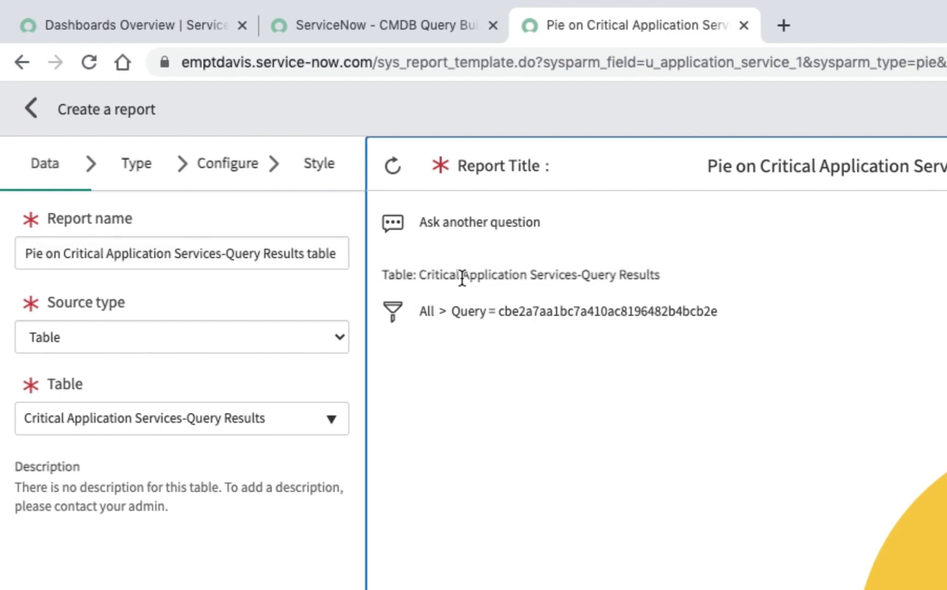
triple_click(180, 254)
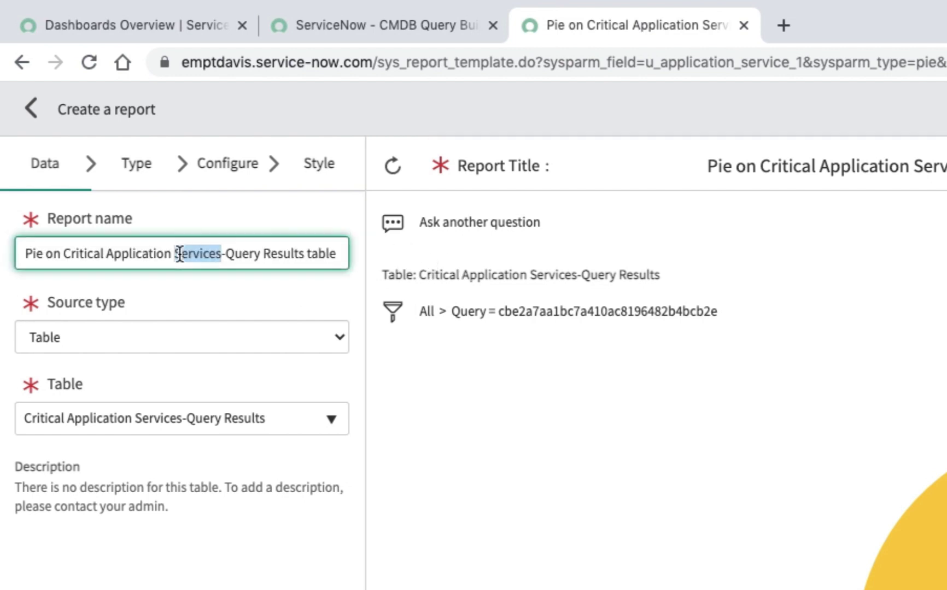
key(BackSpace)
text(C)
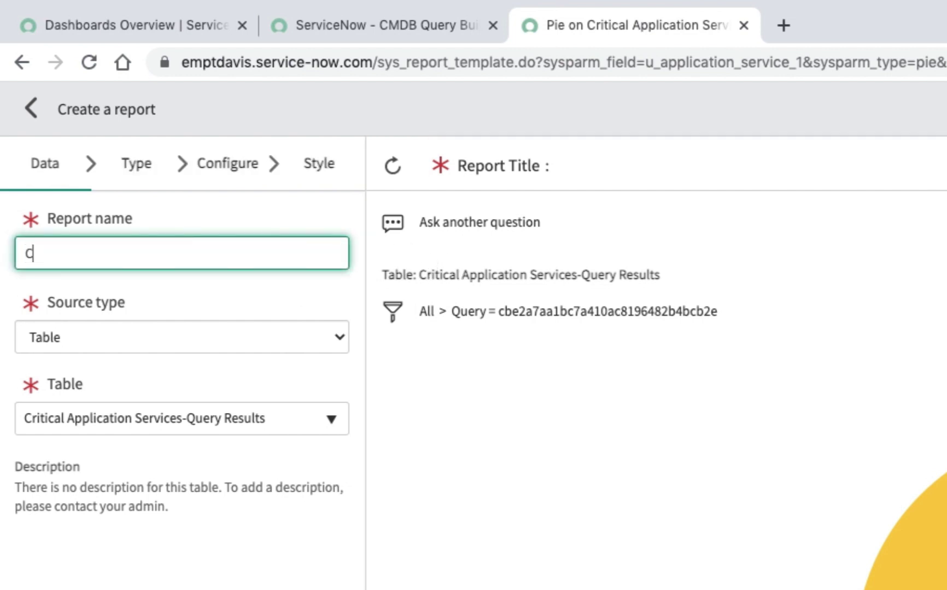
text(ritical App)
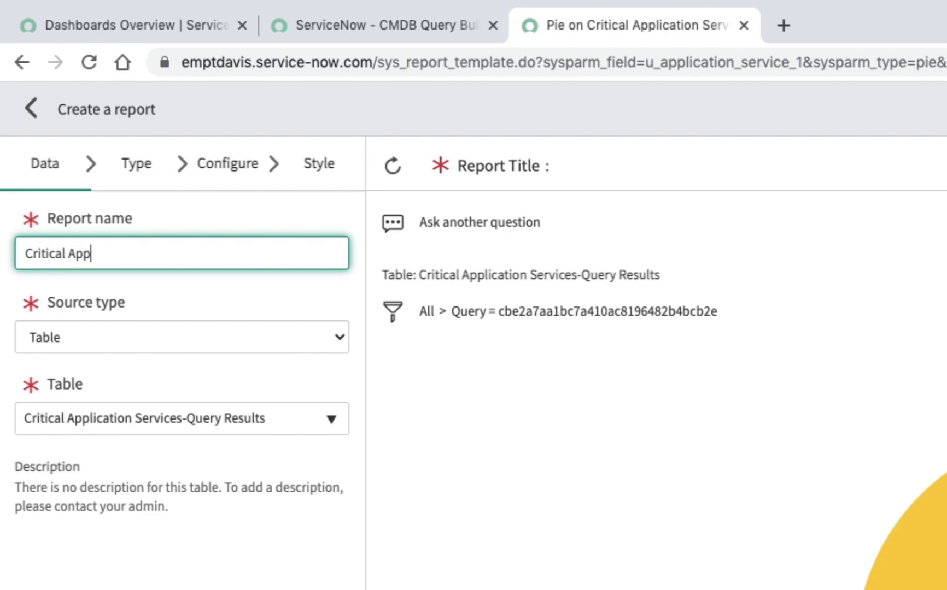
text(lication Servc)
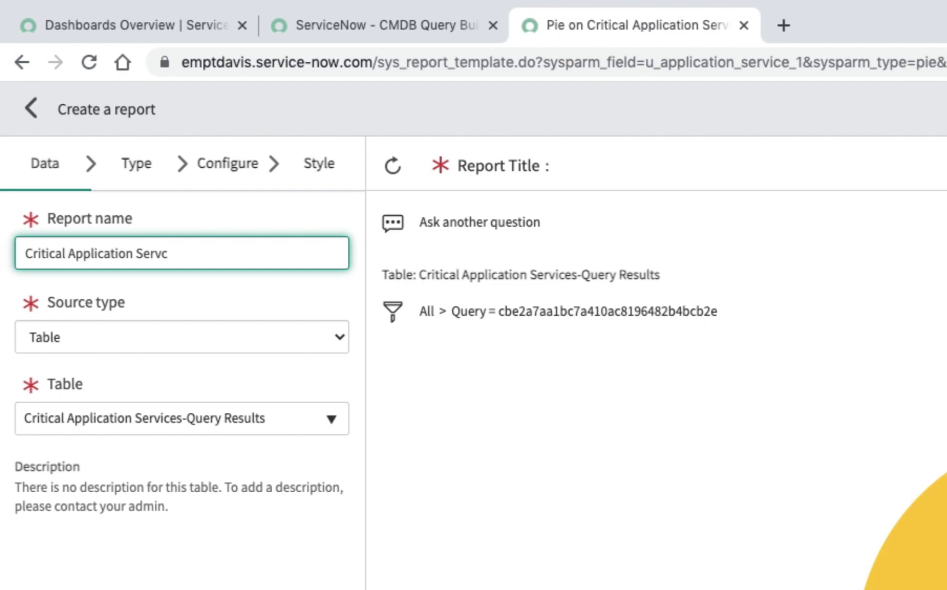
key(BackSpace)
text(i)
text(ces with O)
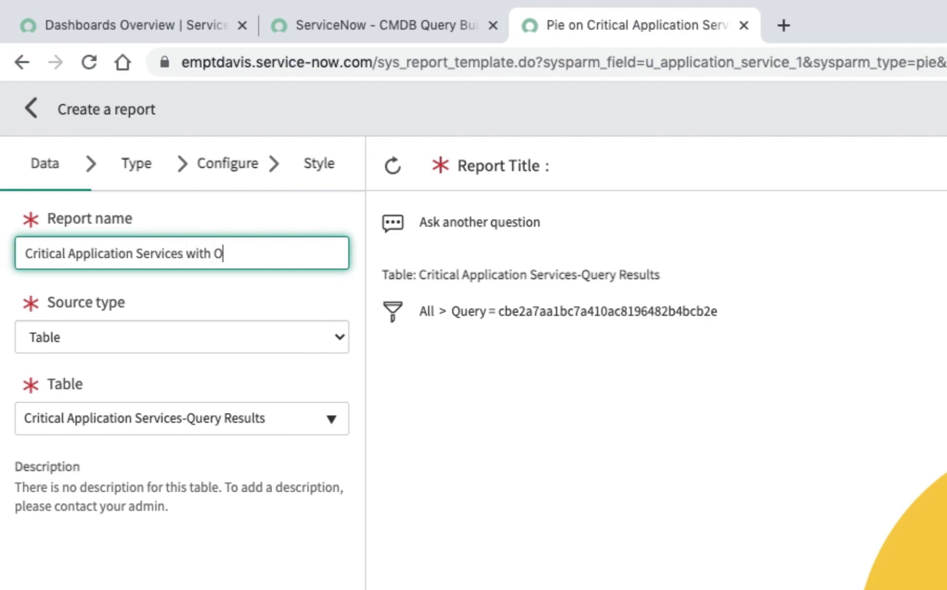
text(pen Inciden)
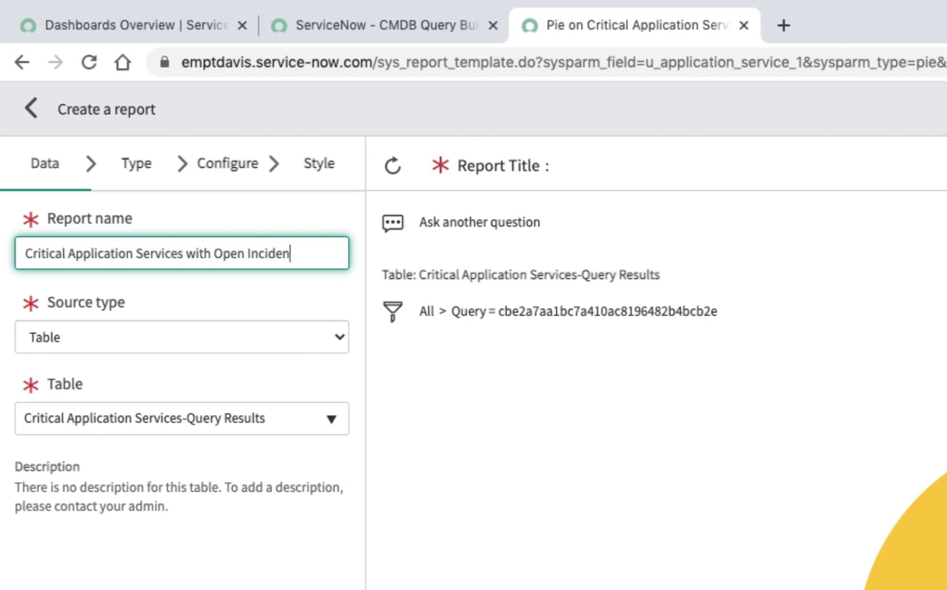
text(ts grouped by Ap)
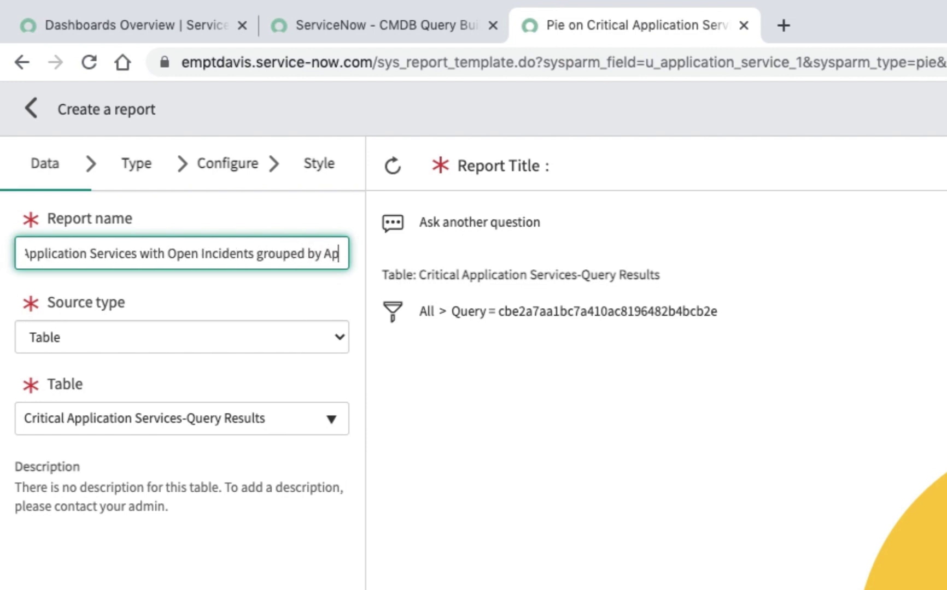
text(plication Serv)
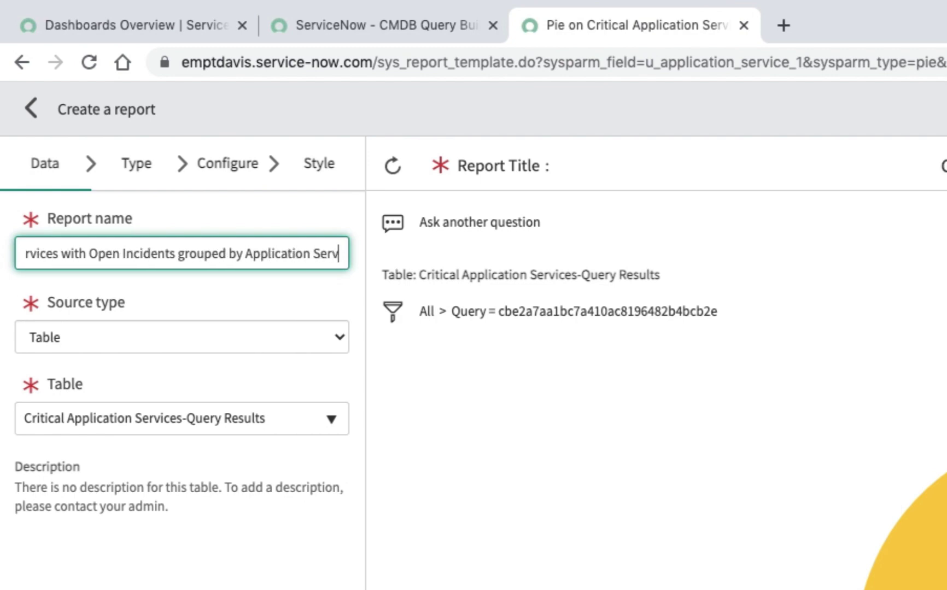
text(ice)
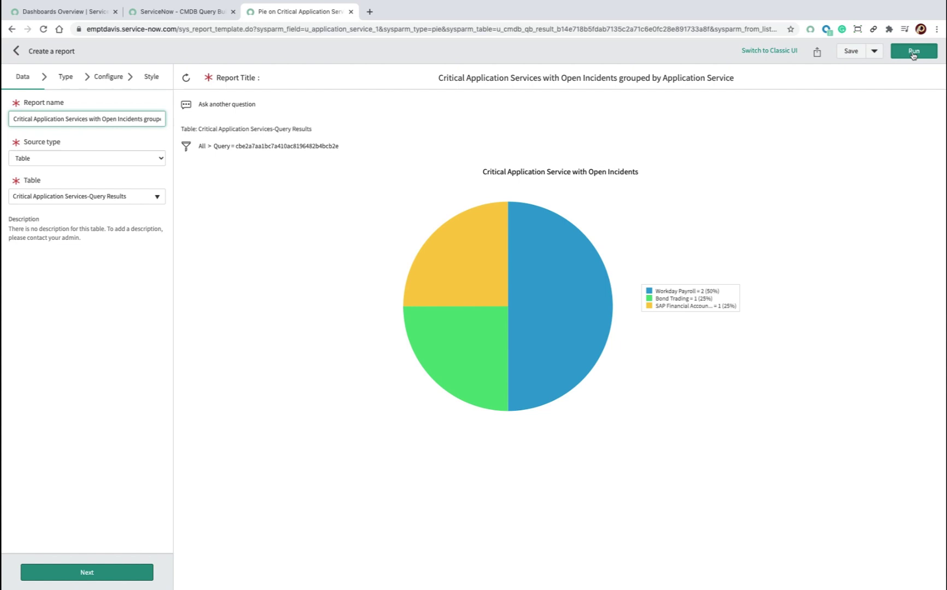
click(912, 52)
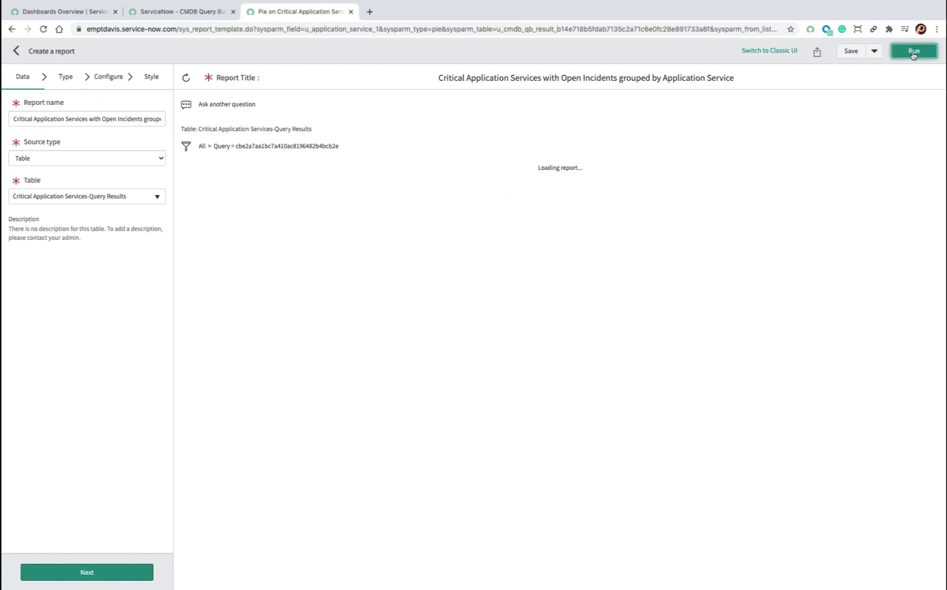
click(851, 52)
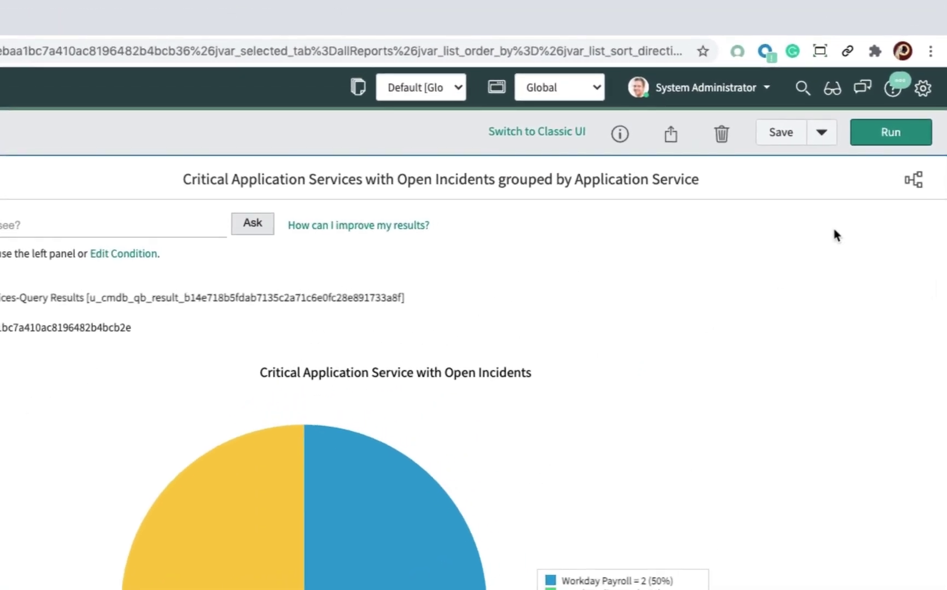
Save the pie report as a data source, naming the new report source "Critical Application Services"
click(821, 134)
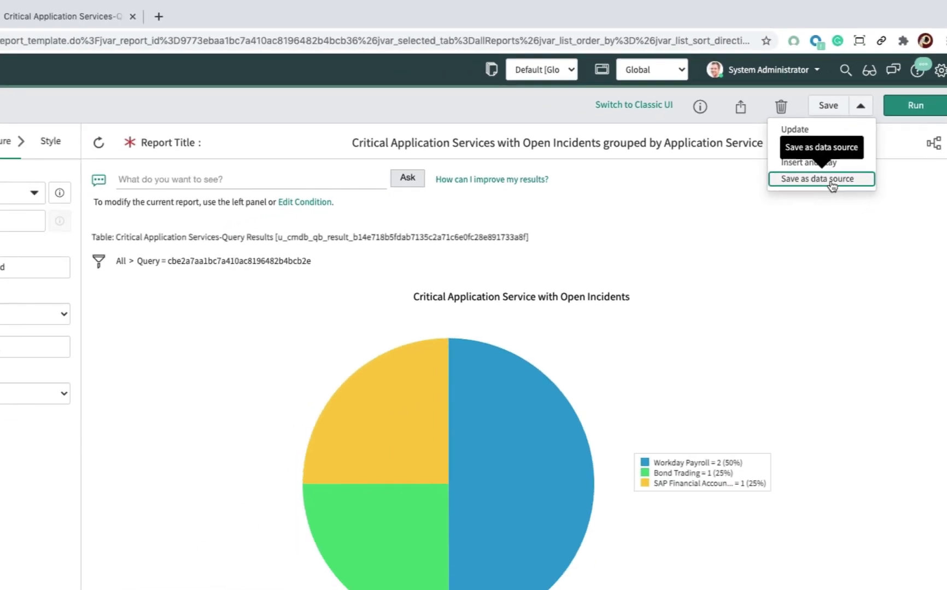
click(783, 232)
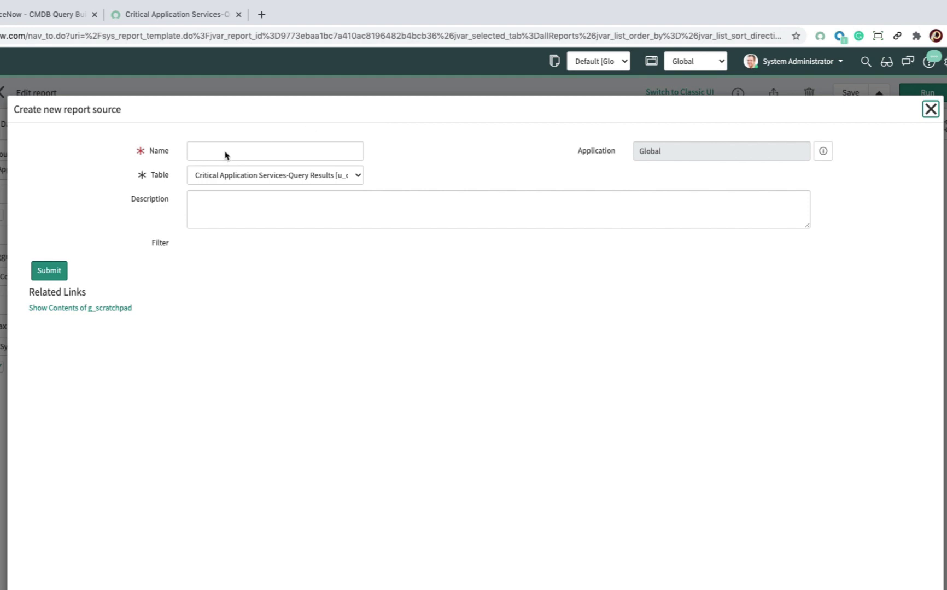
click(210, 151)
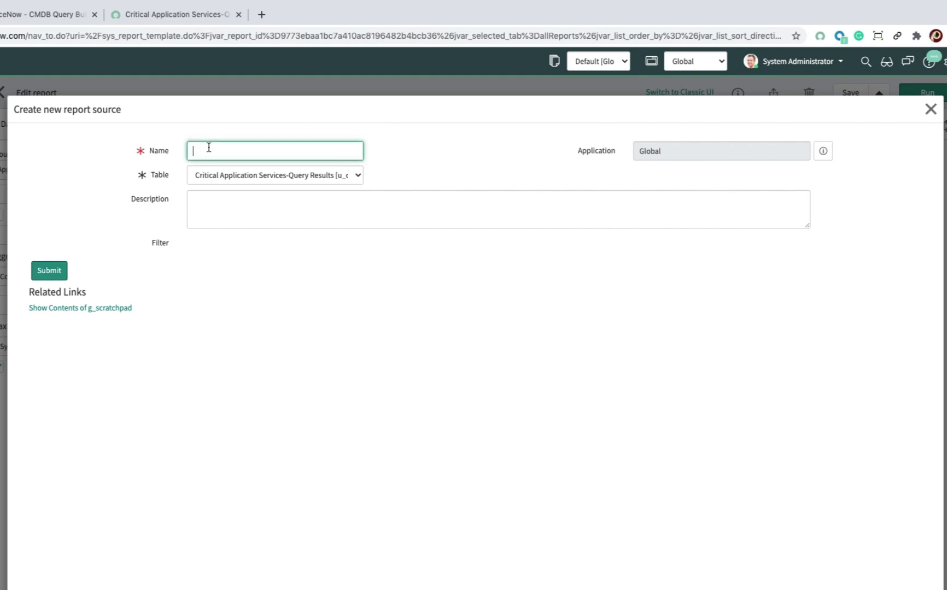
text(Critical)
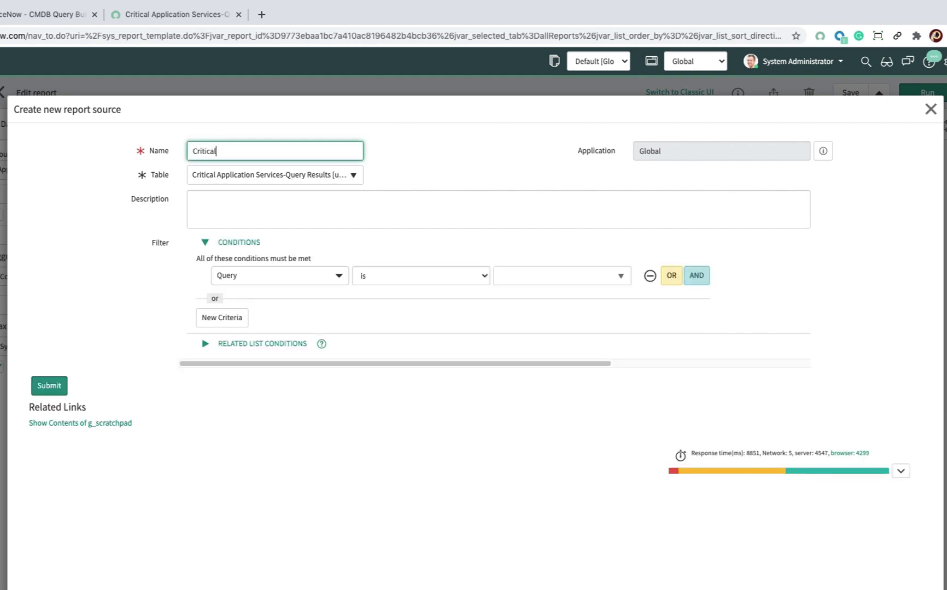
text( Application Servie)
text(es)
Enter the description "This data source shows the Critical Application Services with an Open Incident in its hierarchy." and submit the report source
click(205, 207)
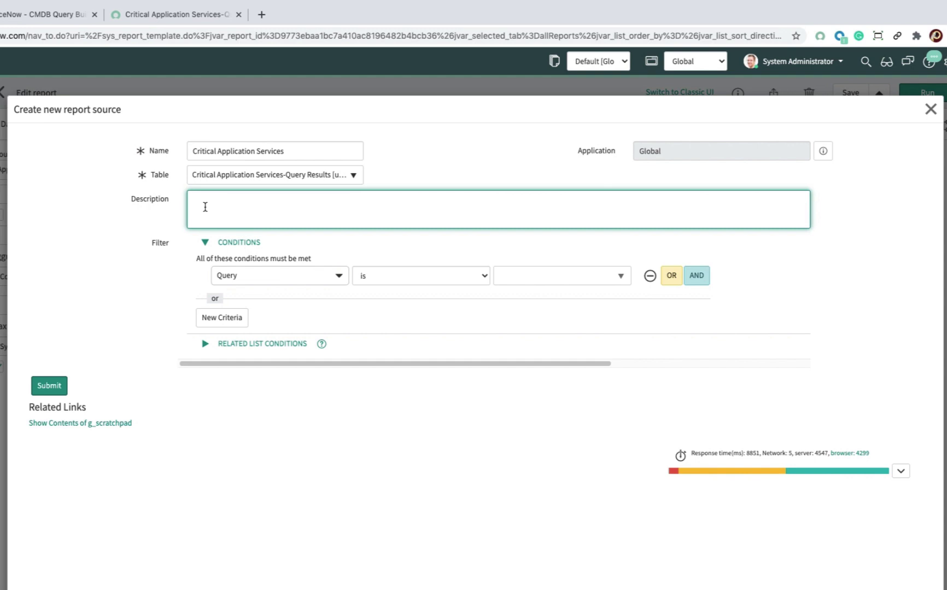
text(THis)
key(BackSpace)
key(BackSpace)
text(his data source)
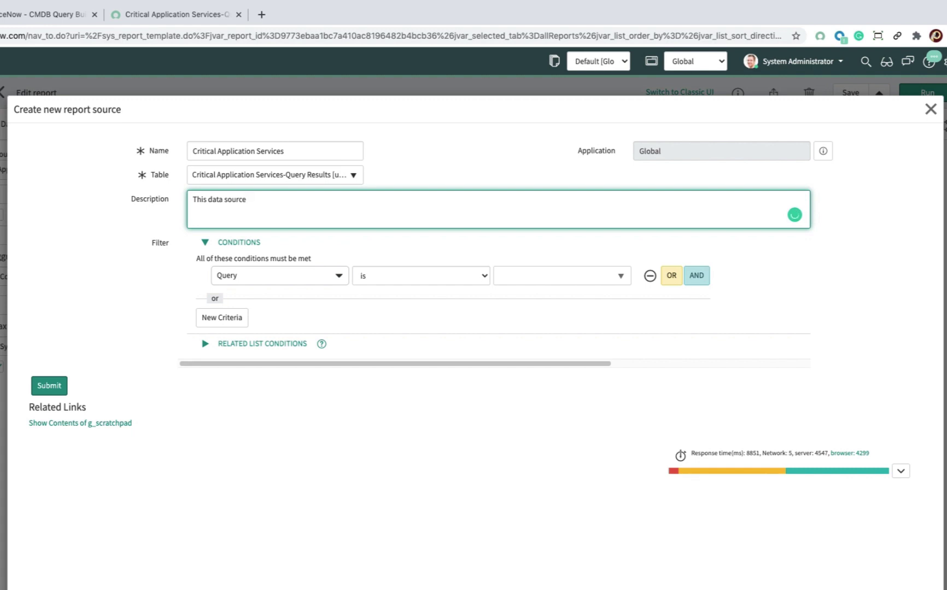
text( will give the)
key(BackSpace)
key(BackSpace)
key(BackSpace)
key(BackSpace)
key(BackSpace)
key(BackSpace)
text(shows the)
text(Cu)
text(itical)
text( Applica)
text(tion Services)
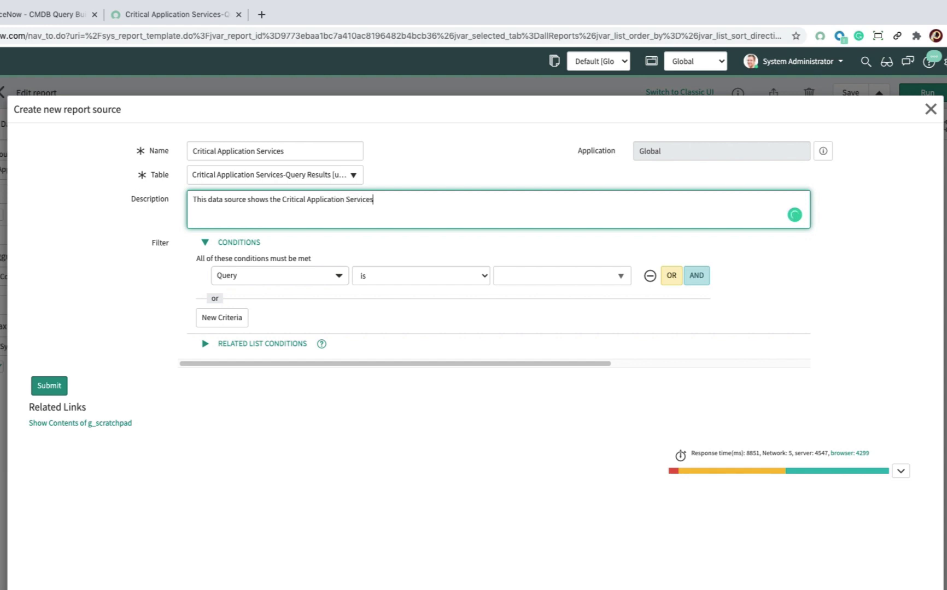
text( with)
text( an po)
text(ol)
key(BackSpace)
key(BackSpace)
key(BackSpace)
text(Open Incident)
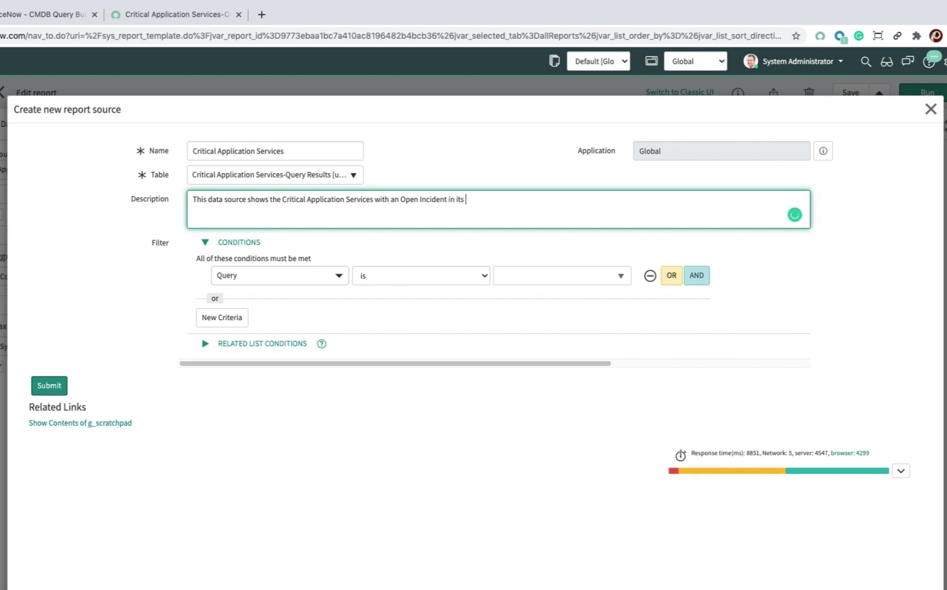
text(in its hierarchy.)
click(49, 386)
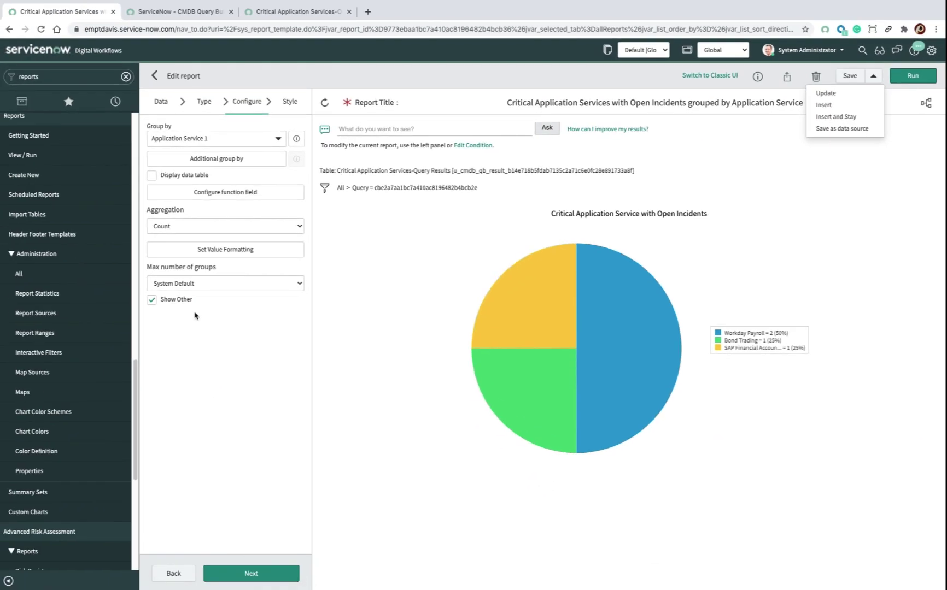
Open the data settings of the pie report, with its source type and table
click(160, 101)
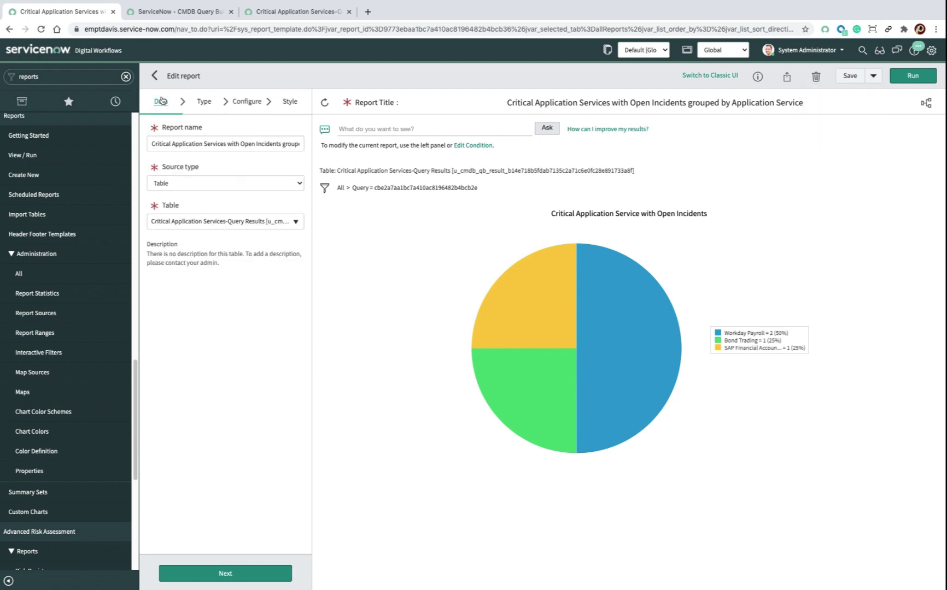